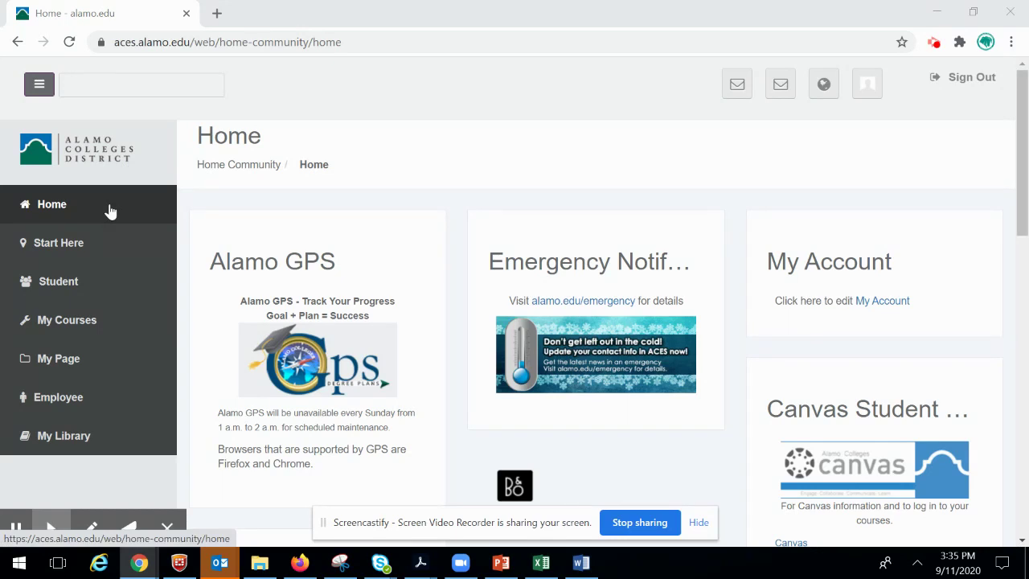
- From the ACES Student page, open the AlamoEXPERIENCE card's Access link in a new tab
left_click(101, 295)
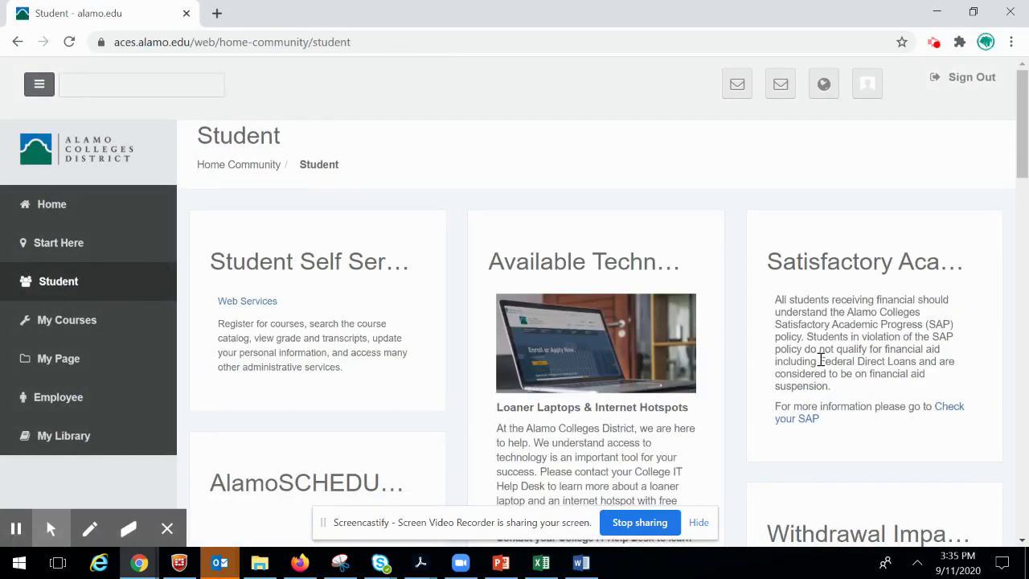
scroll(816, 358, "down", 6)
scroll(824, 370, "down", 4)
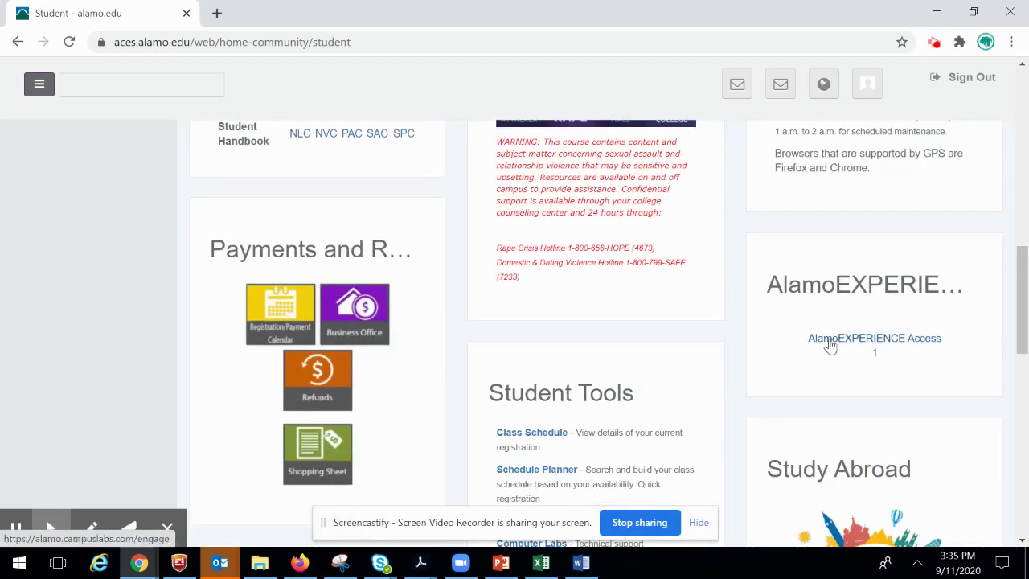
left_click(830, 342)
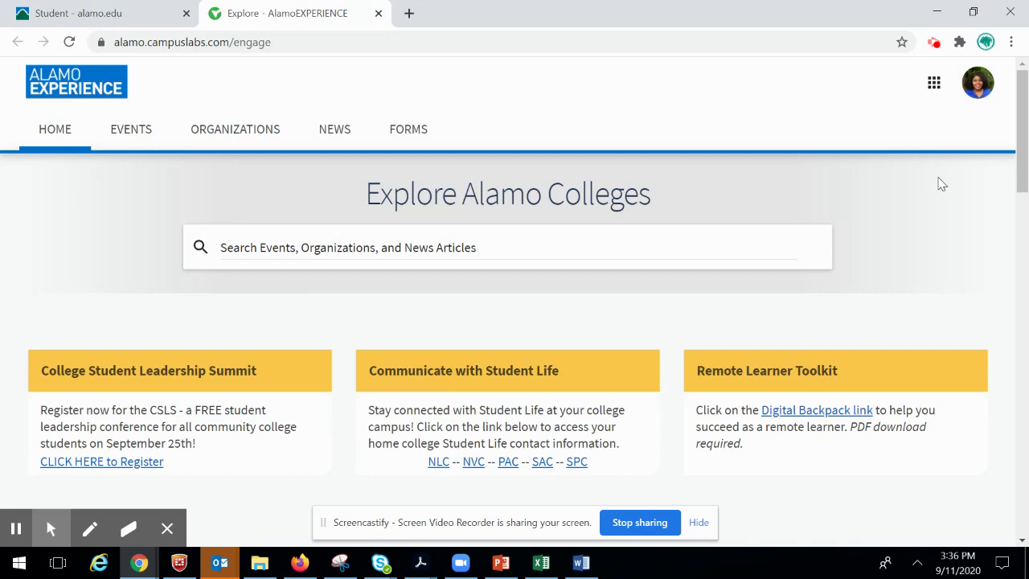
- Switch to the Manage view (Action Center) and show all 22 memberships
left_click(937, 87)
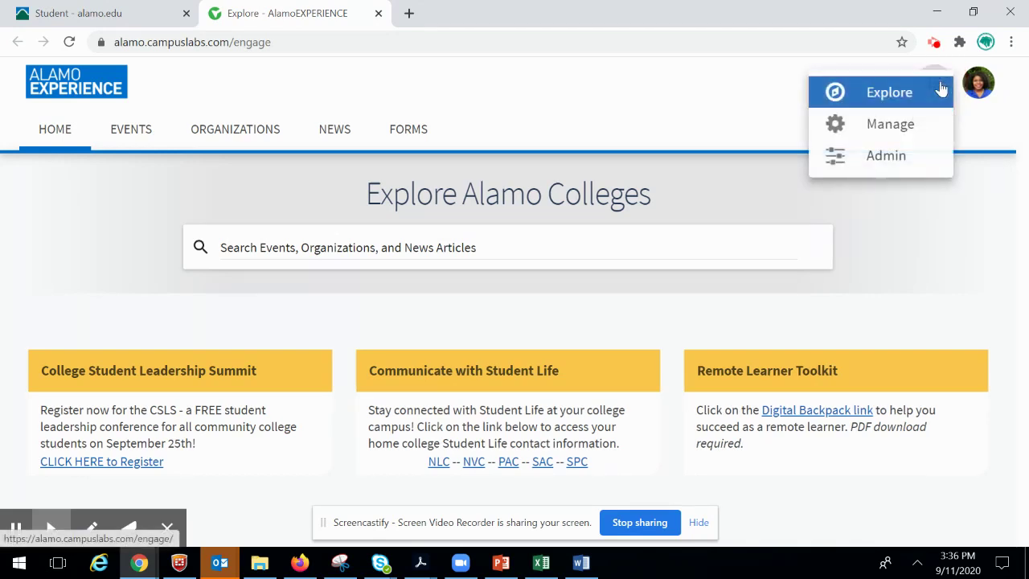
left_click(906, 129)
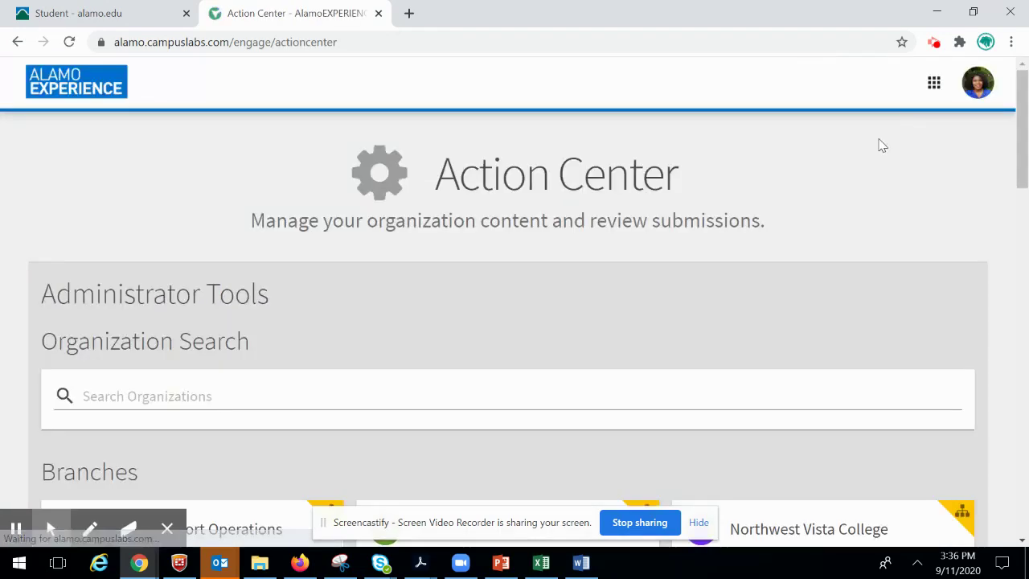
scroll(877, 143, "down", 6)
scroll(890, 149, "down", 4)
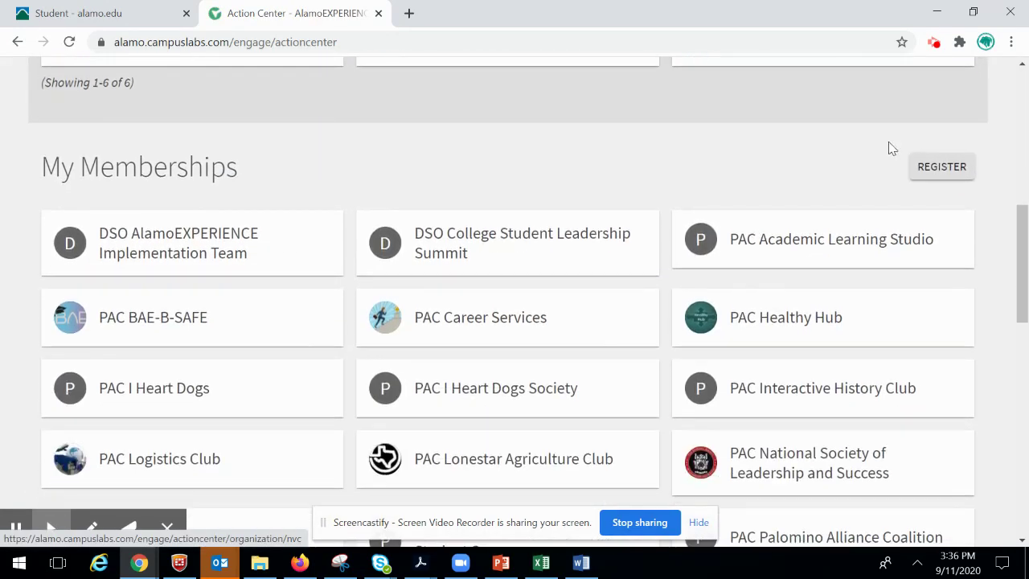
left_click(115, 388)
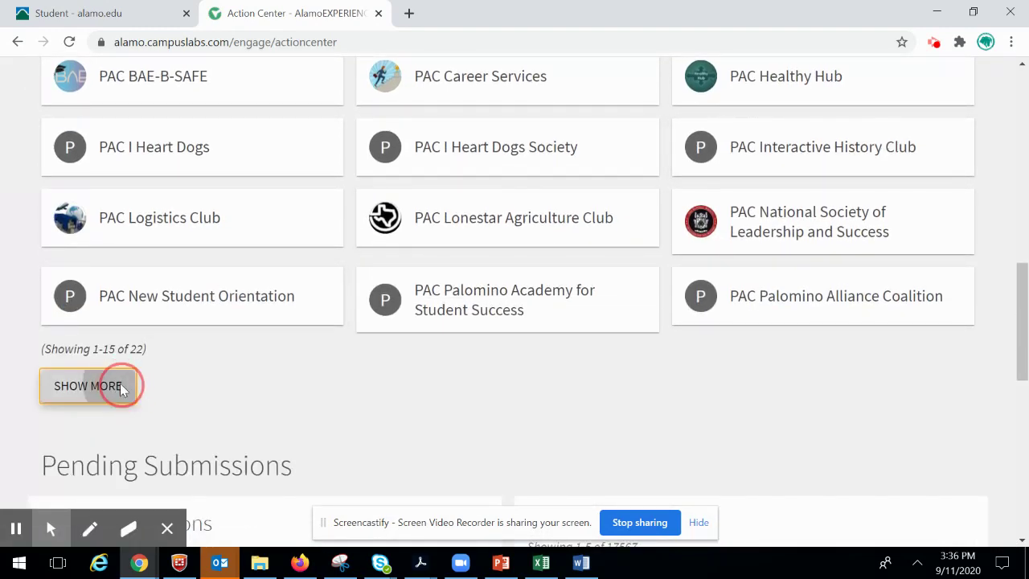
- Open the PAC Student Life organization from the memberships list
scroll(555, 233, "up", 4)
scroll(558, 204, "up", 3)
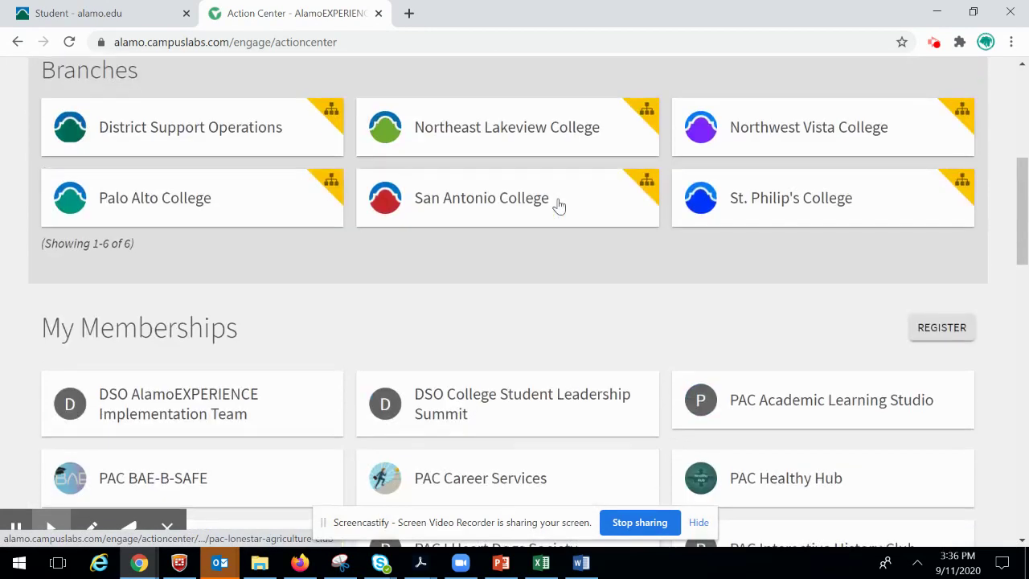
scroll(563, 228, "down", 6)
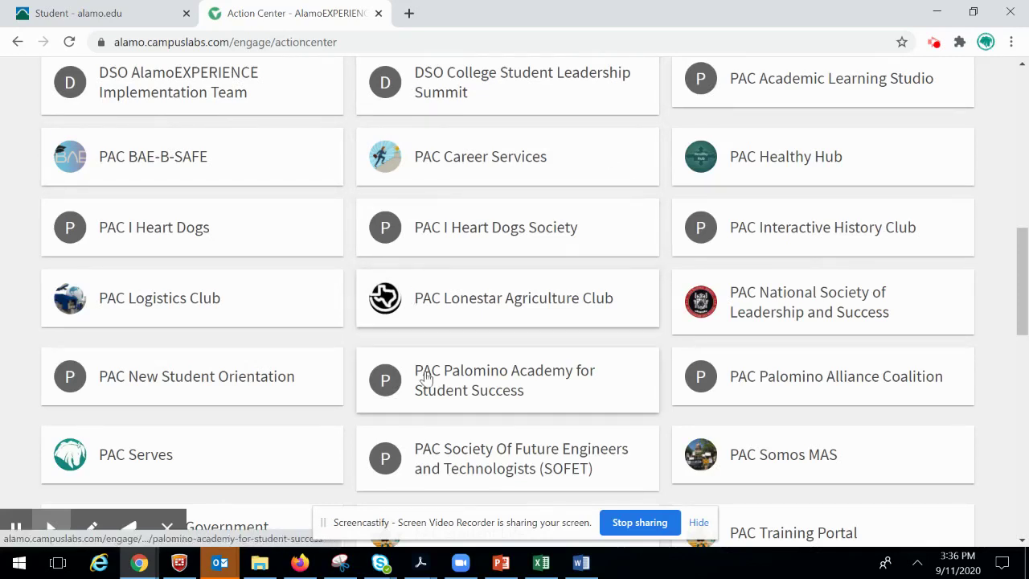
scroll(482, 370, "down", 2)
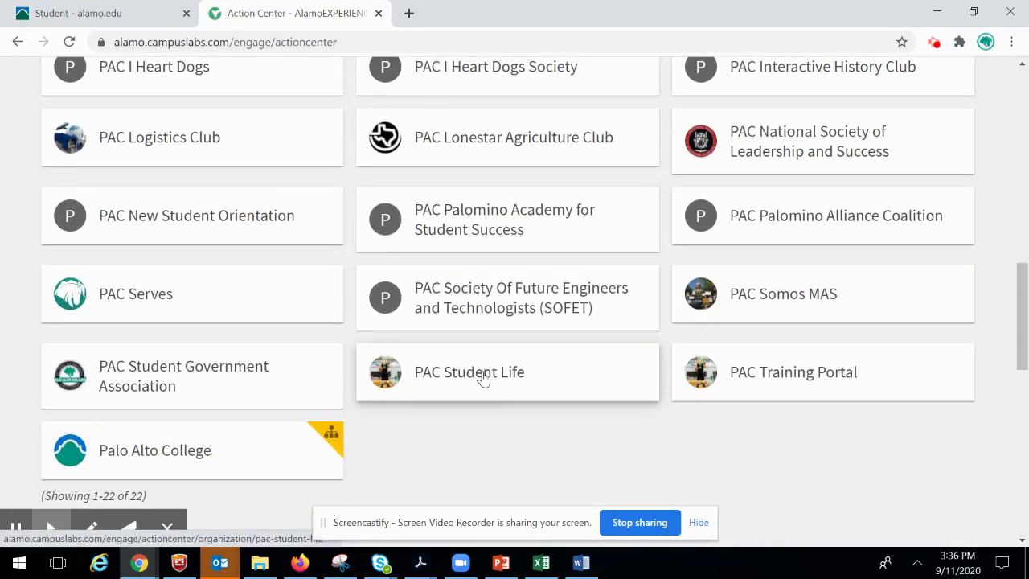
left_click(478, 380)
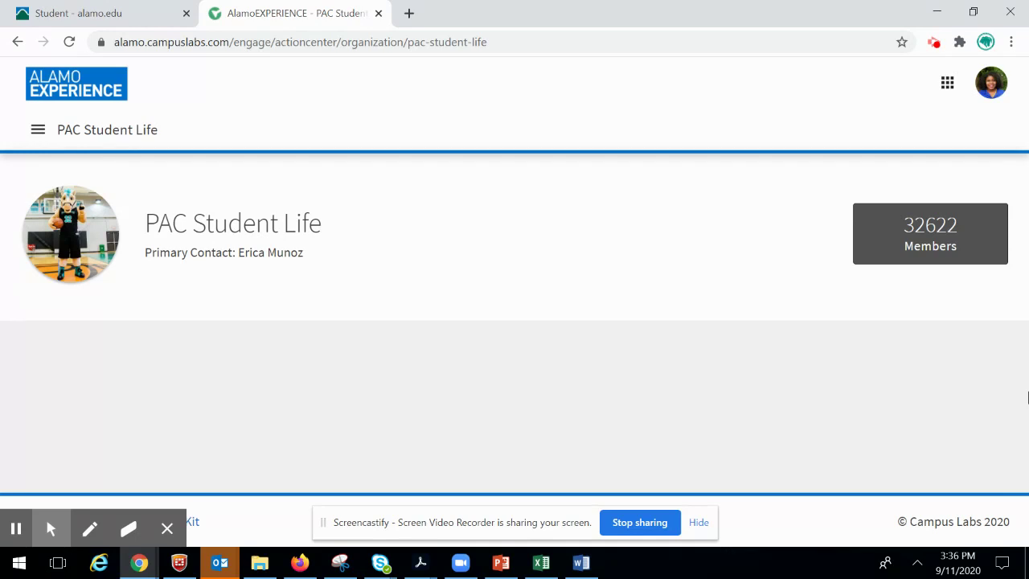
- Start a new event from PAC Student Life's Events list via CREATE EVENT
left_click(41, 132)
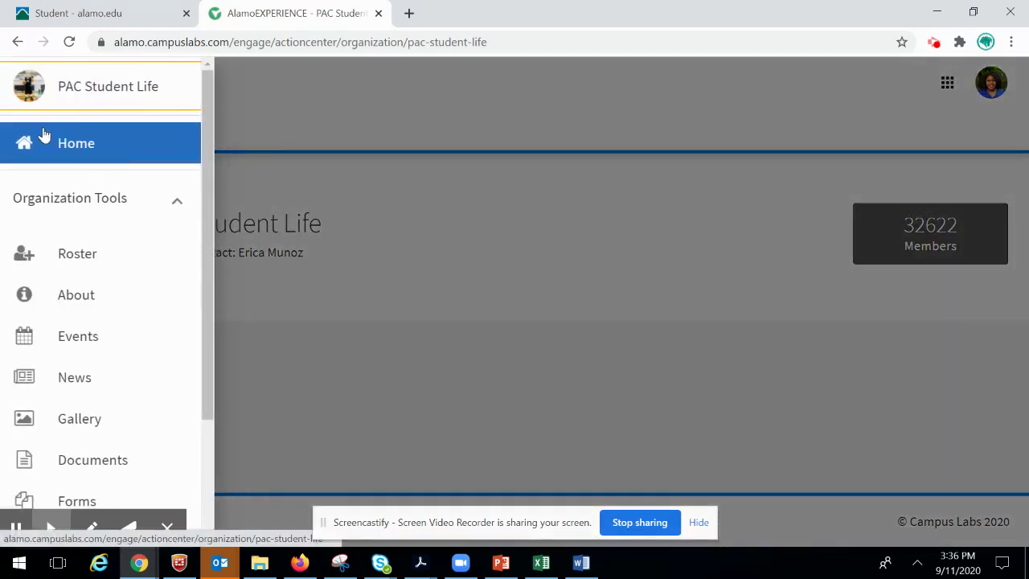
left_click(95, 347)
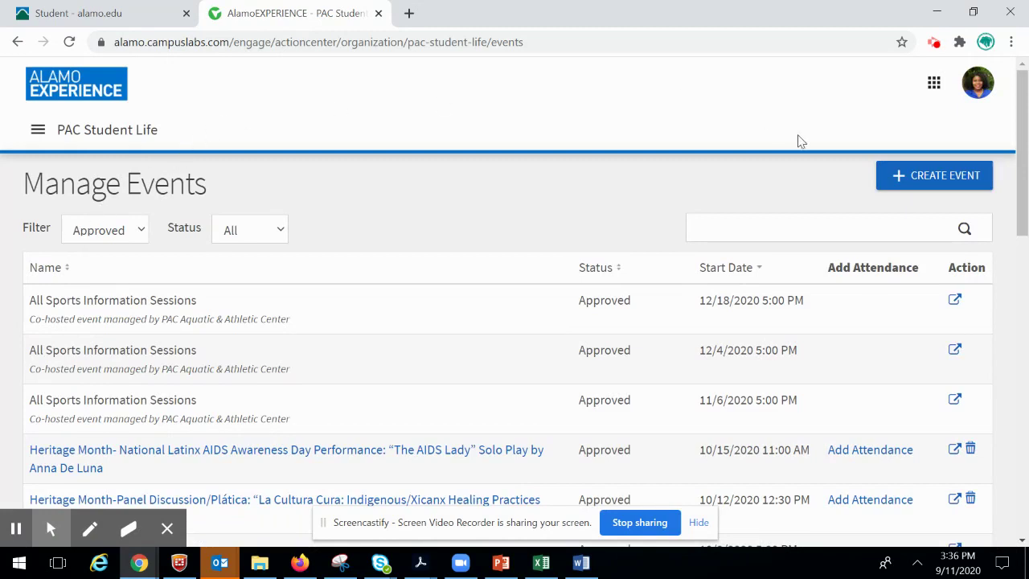
left_click(931, 185)
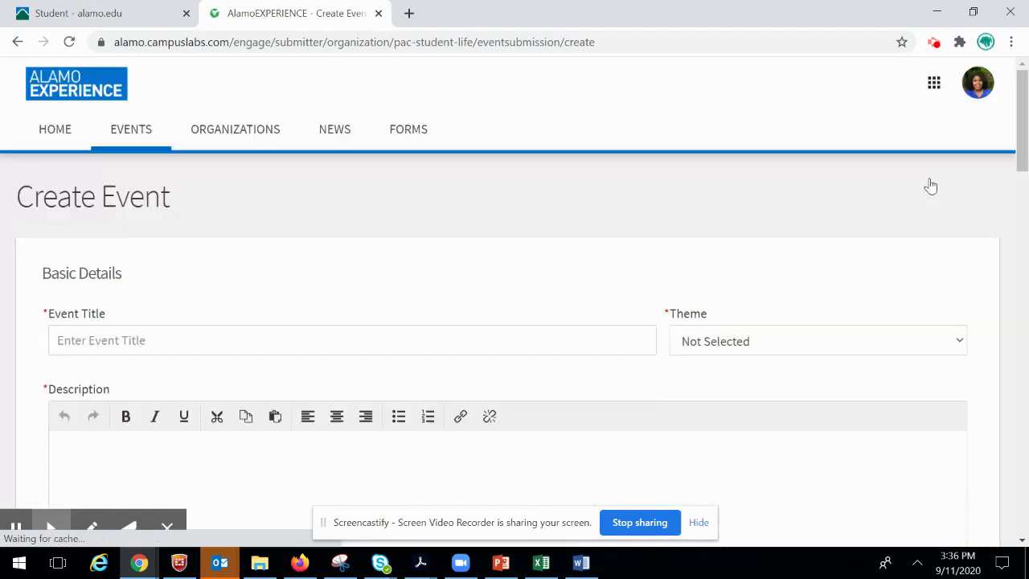
- Enter 'PAC Test Music Event' as the event title
scroll(193, 253, "down", 2)
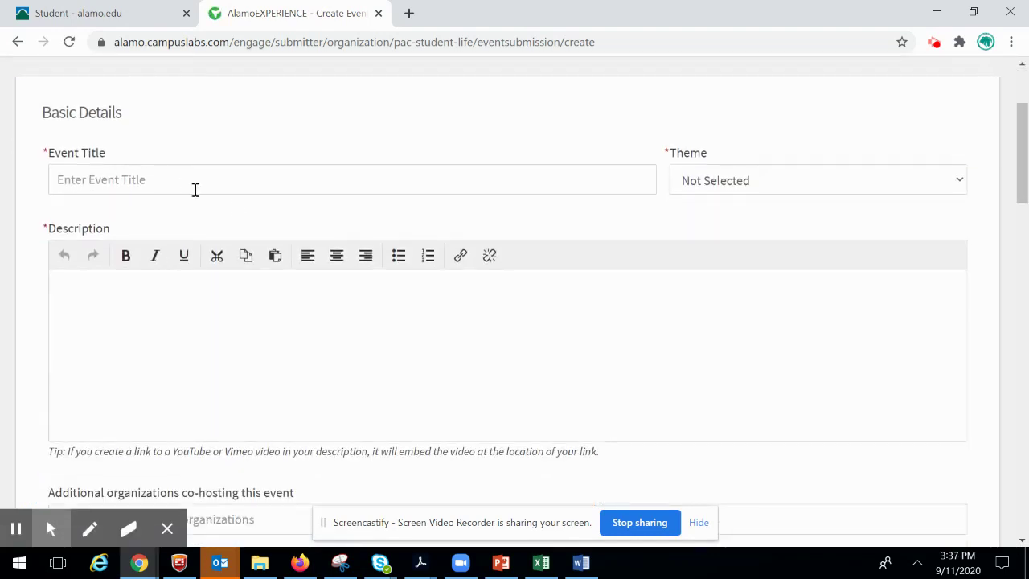
left_click(203, 182)
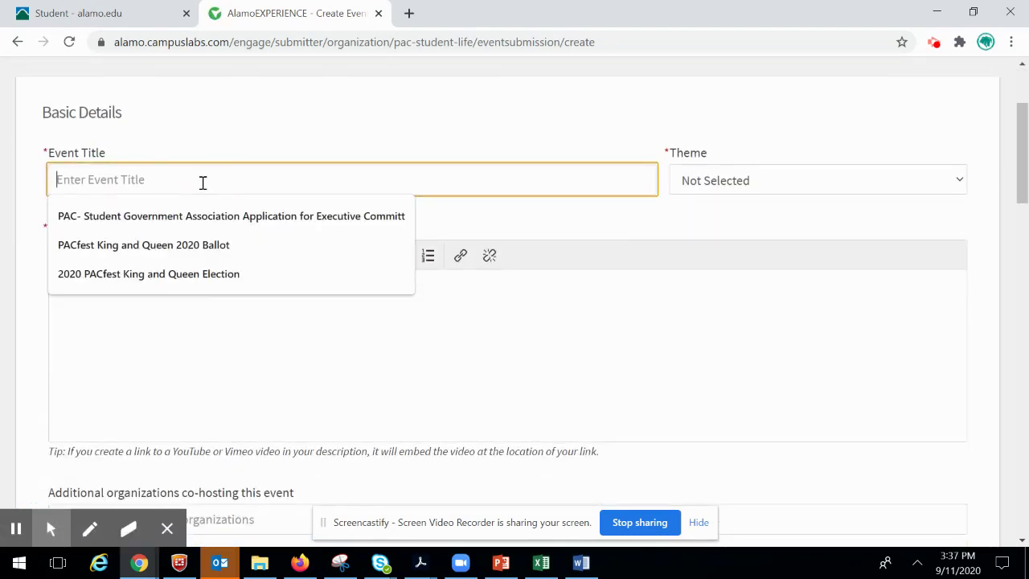
type("Tes")
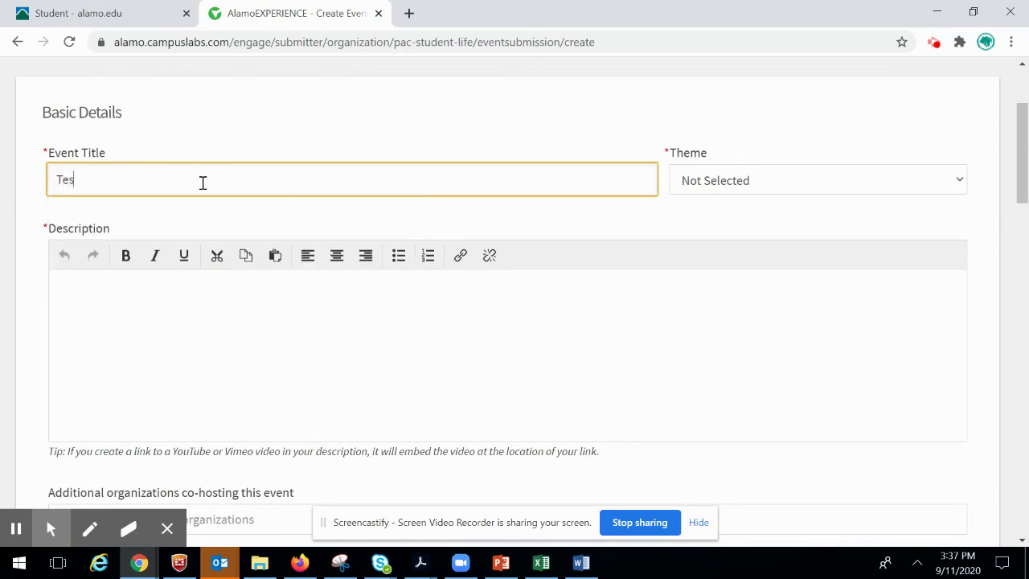
type("t Music")
type("PAC")
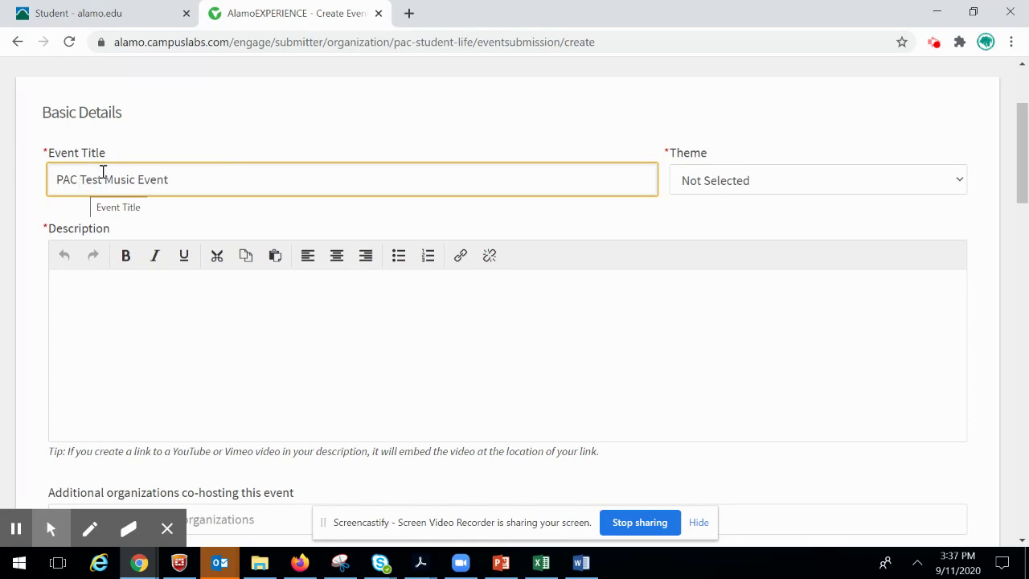
- Set the event theme to Arts & Music
left_click(754, 182)
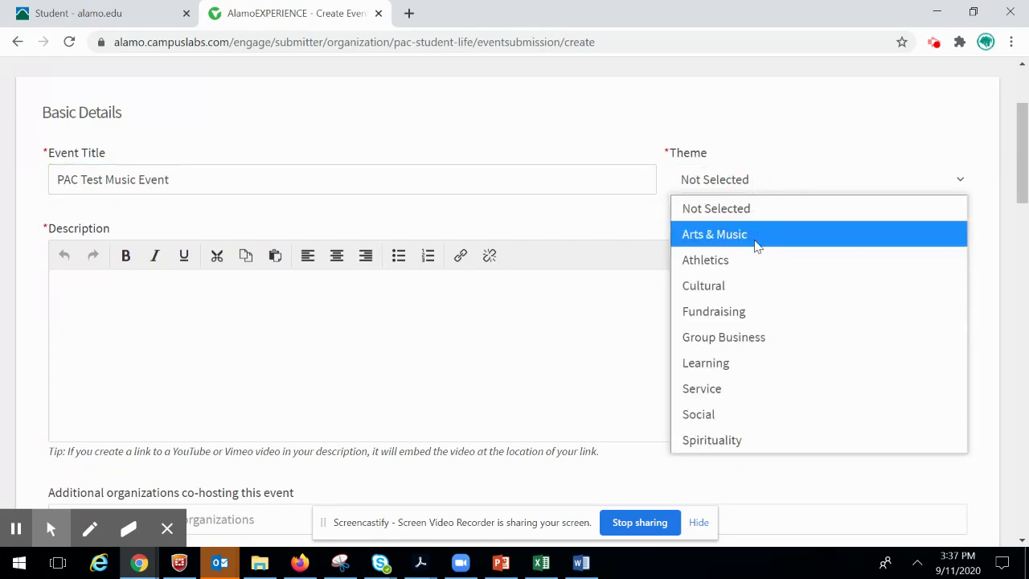
left_click(756, 241)
left_click(733, 187)
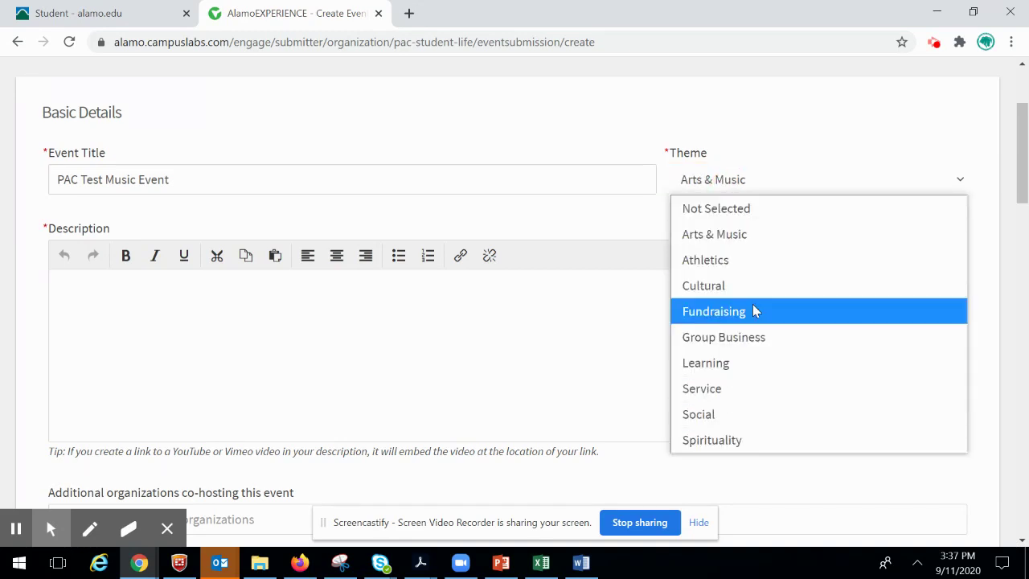
left_click(756, 237)
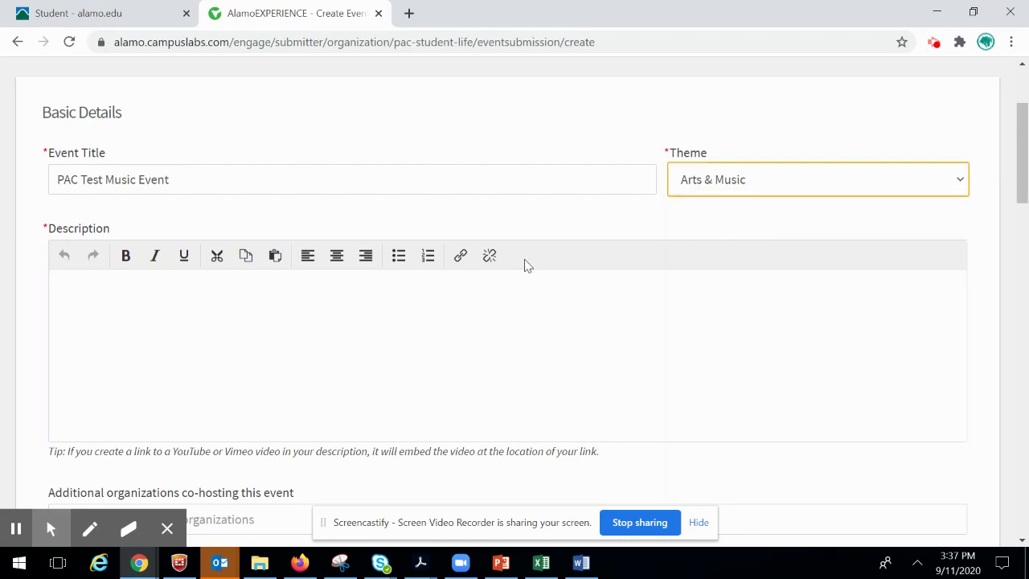
- Select the event title text to copy it and place the caret in the description
left_click(190, 350)
left_click_drag(174, 177, 65, 175)
key("ctrl+c")
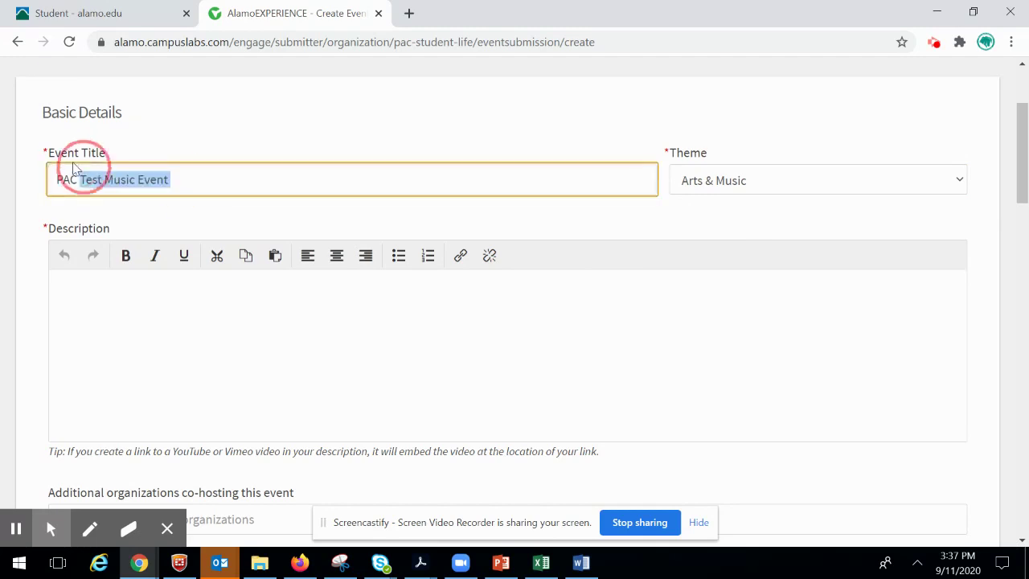
left_click(170, 314)
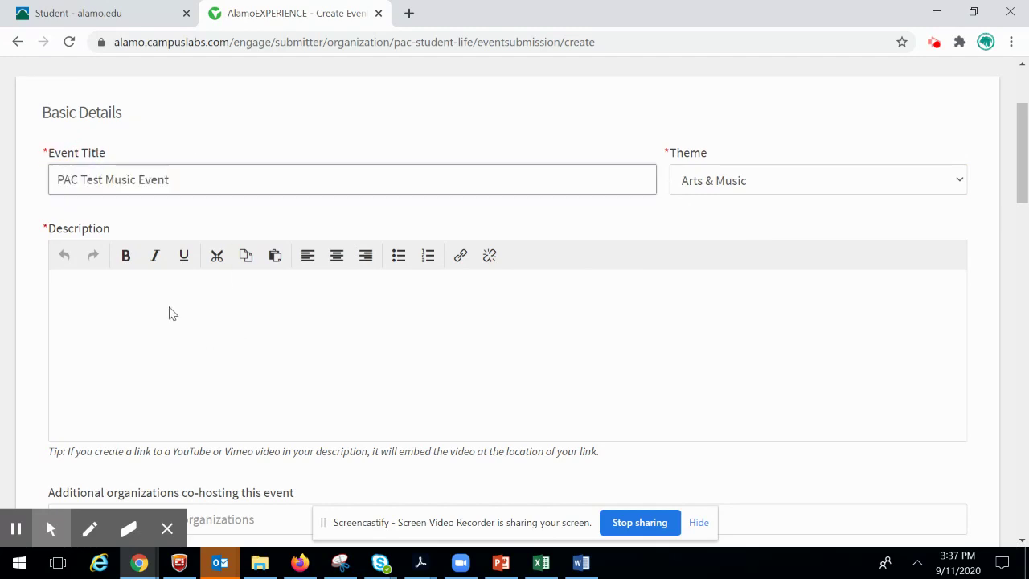
- Paste 'PAC Test Music Event' into the event description
key("ctrl+v")
scroll(230, 317, "down", 1)
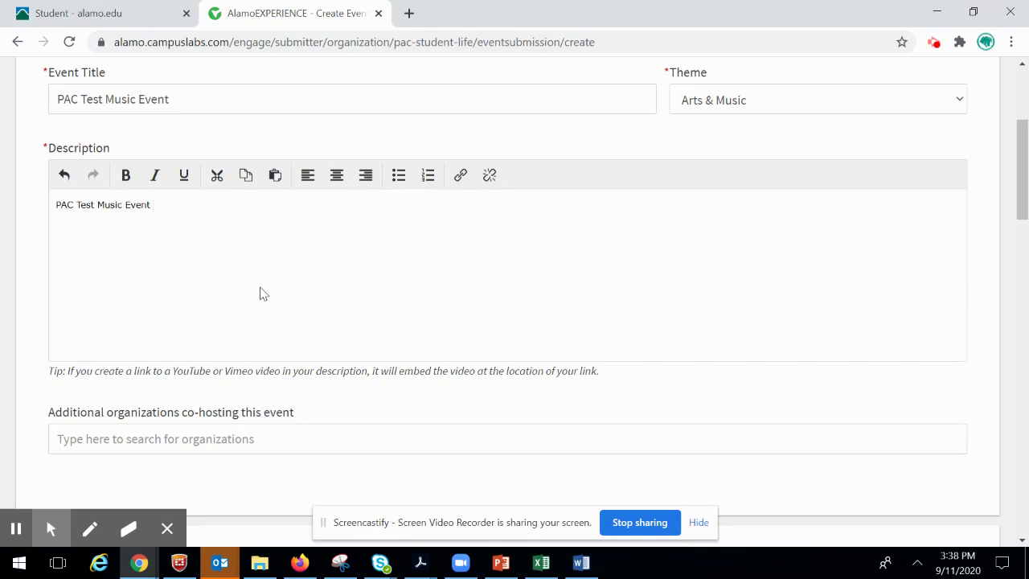
scroll(264, 294, "down", 1)
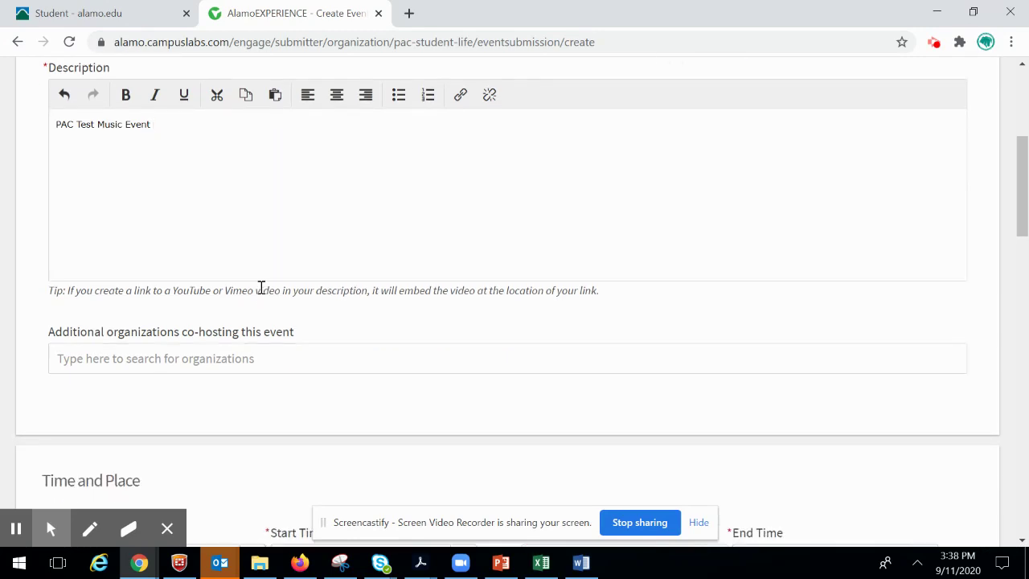
scroll(262, 288, "down", 2)
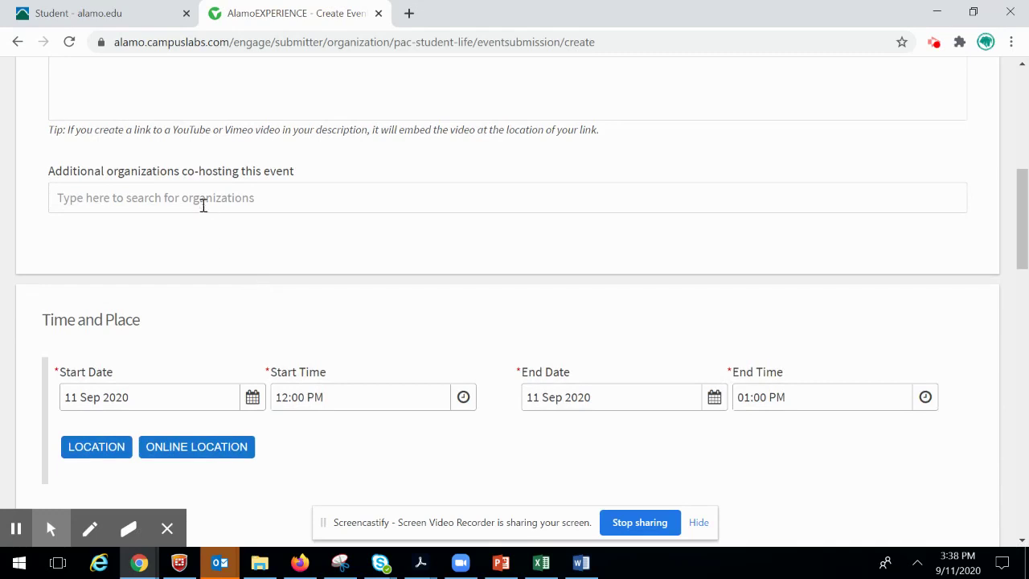
- Search 'pac' and add PAC BAE-B-SAFE as a co-hosting organization
left_click(197, 197)
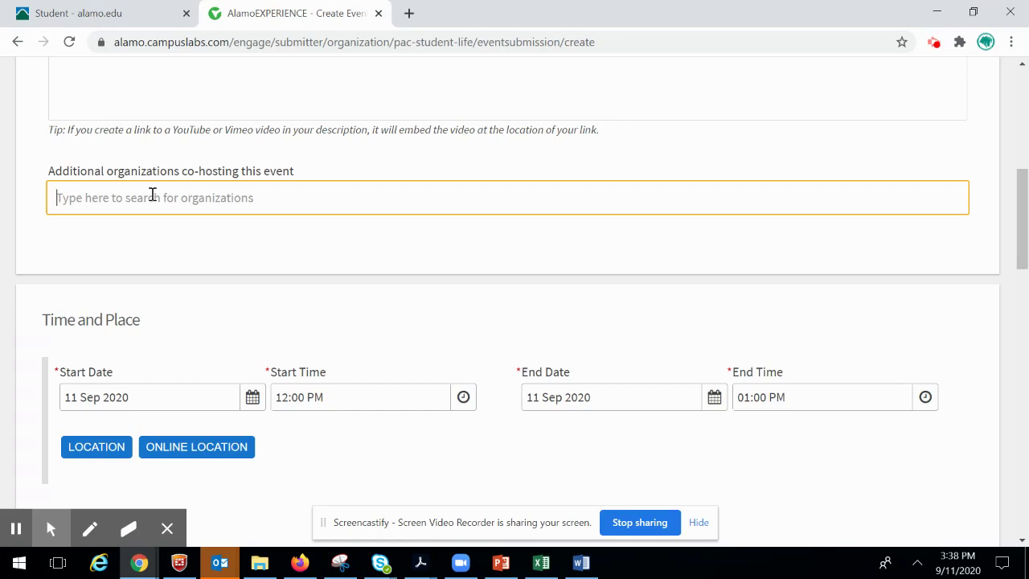
type("pac")
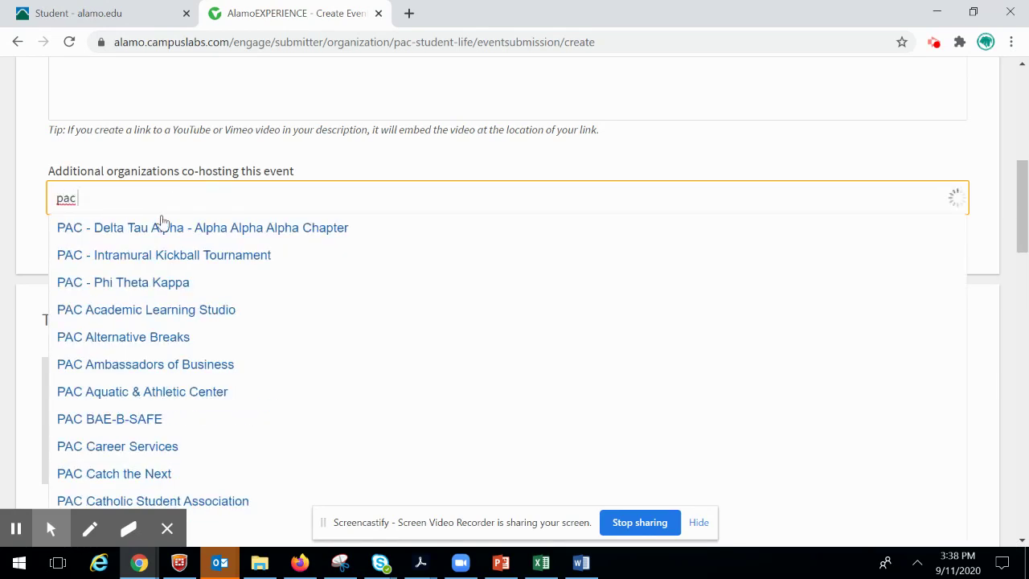
left_click(147, 421)
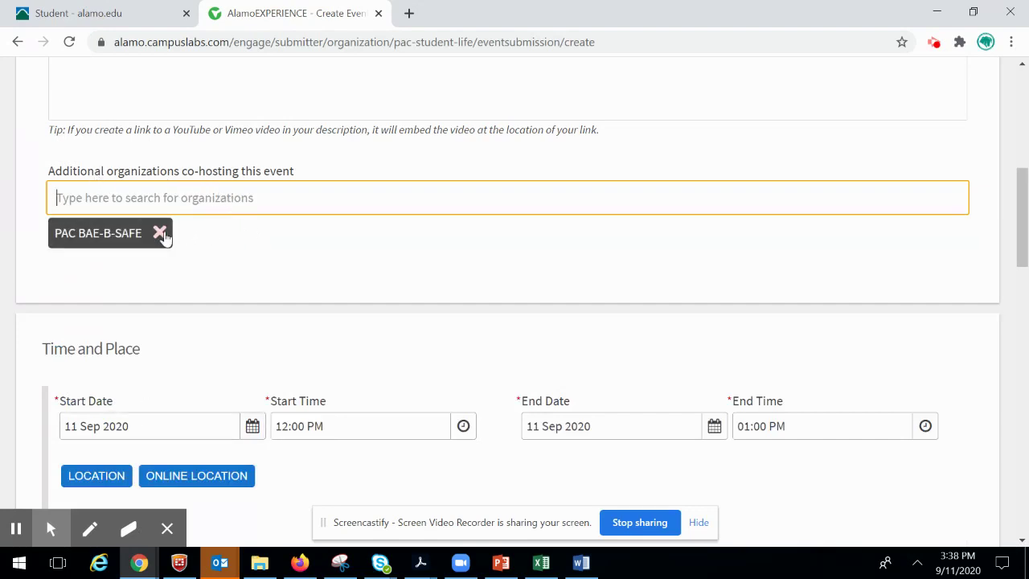
scroll(377, 308, "down", 3)
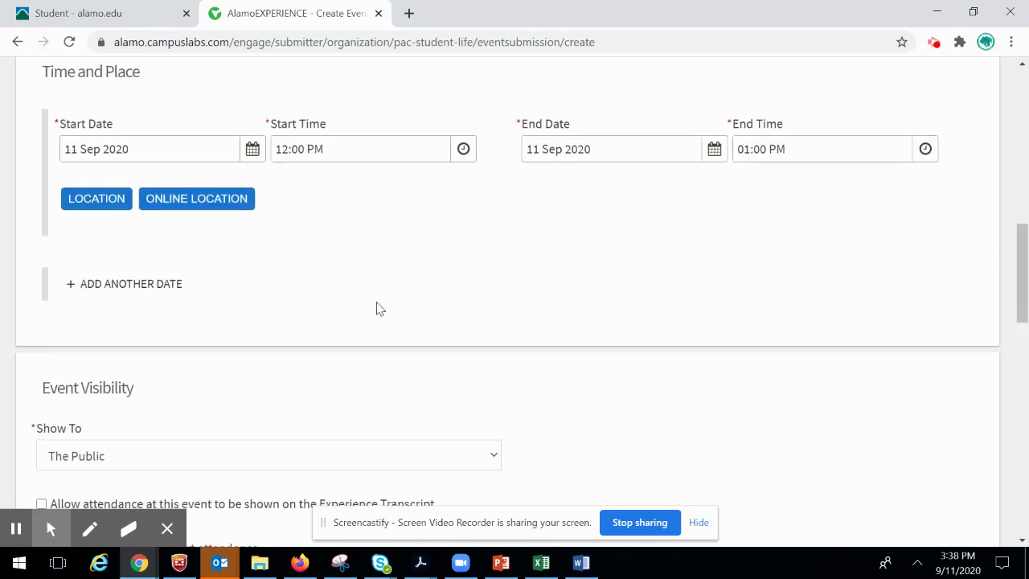
scroll(377, 308, "up", 1)
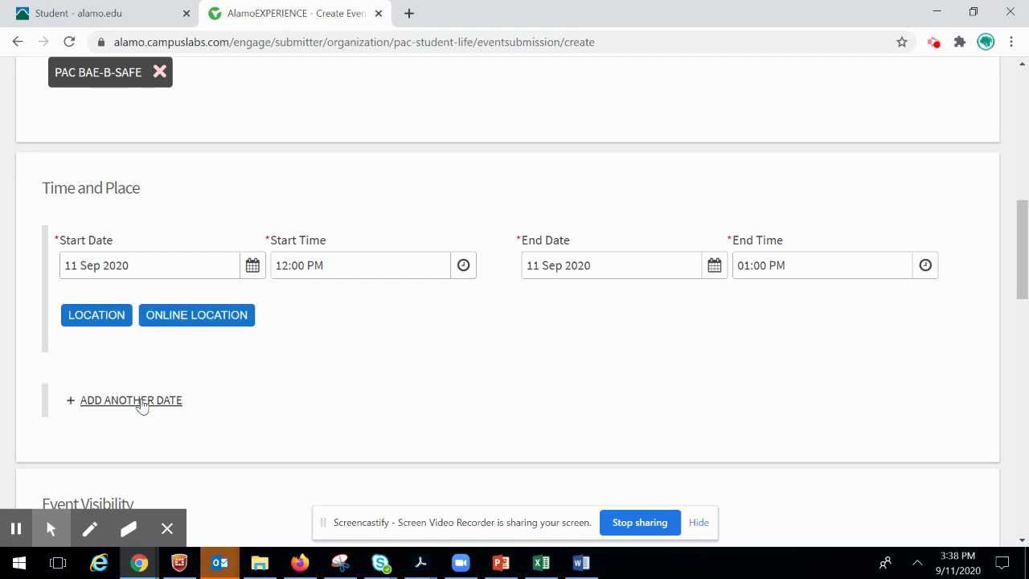
- Add the physical location 'PAC Student Center', choosing NO for the map, and save it
left_click(94, 320)
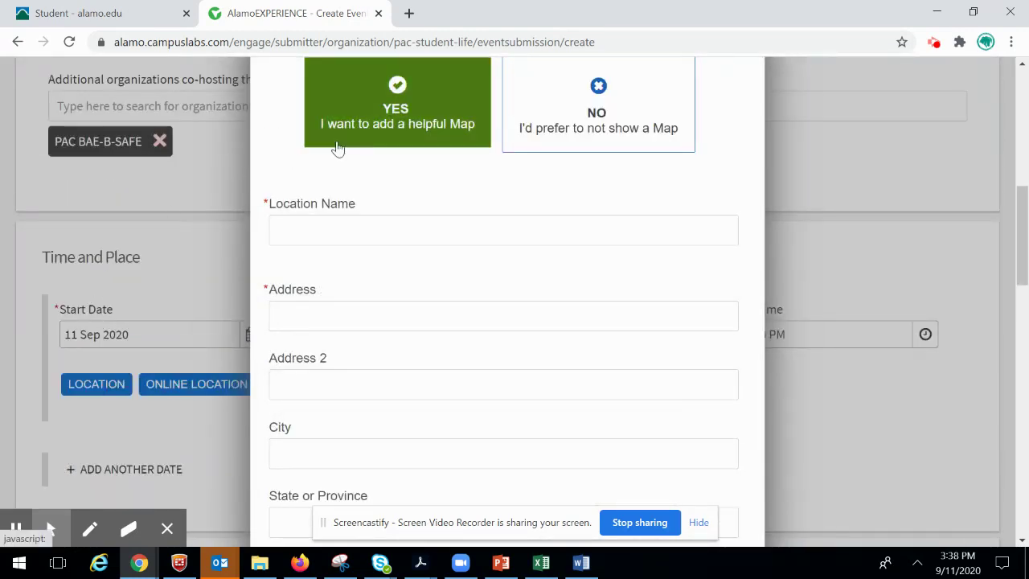
scroll(337, 150, "up", 1)
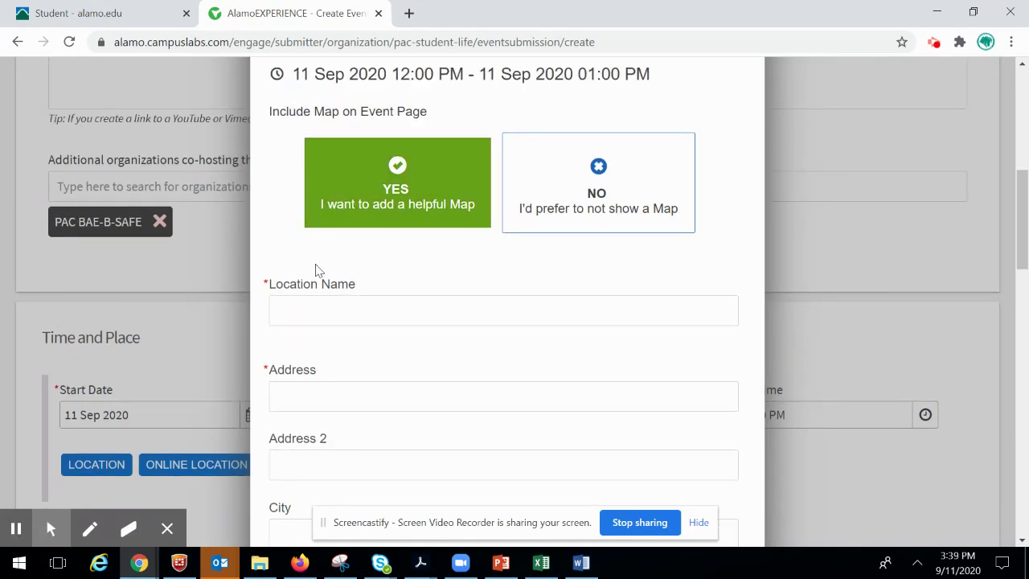
scroll(361, 310, "down", 2)
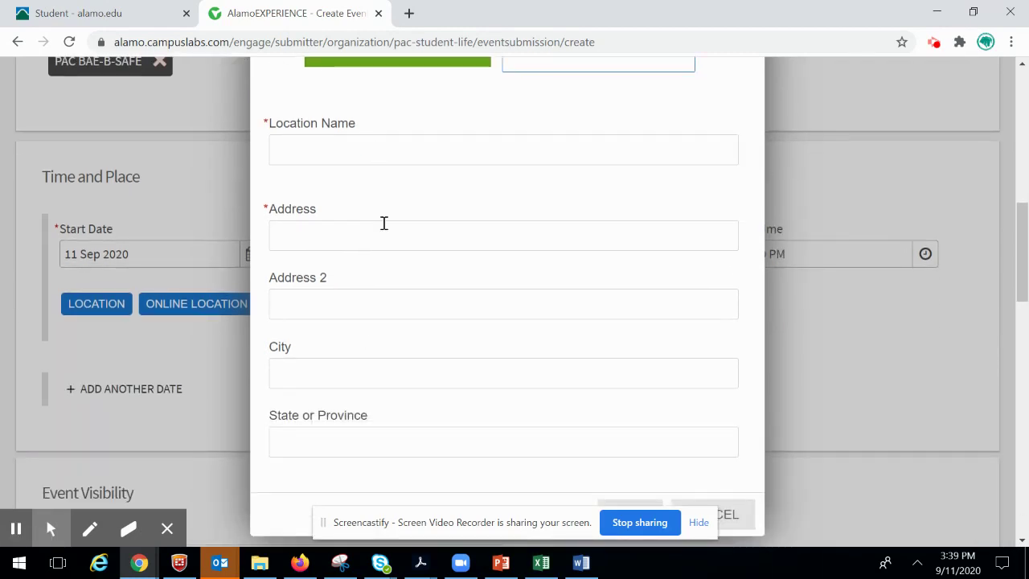
scroll(404, 290, "up", 1)
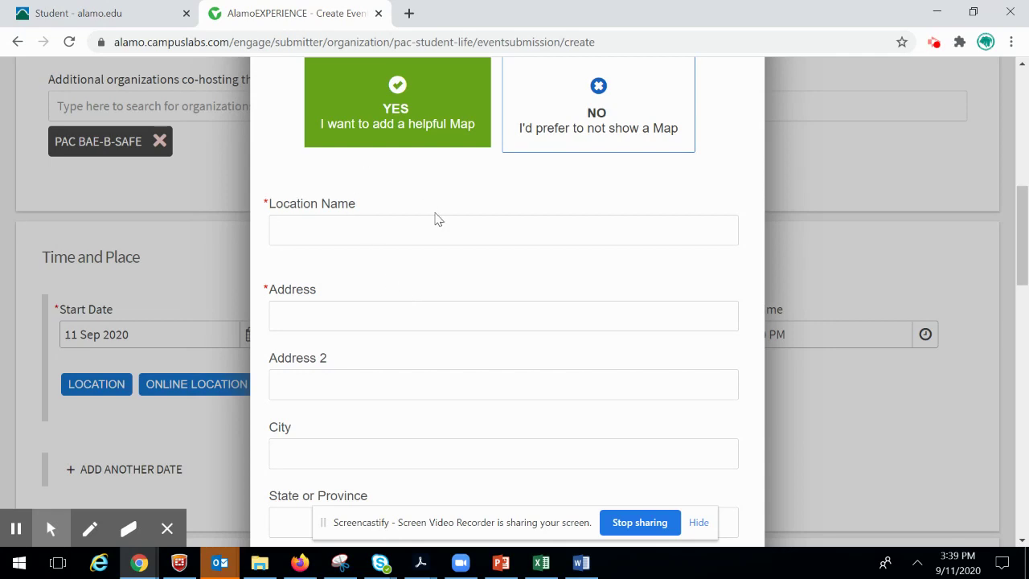
left_click(601, 138)
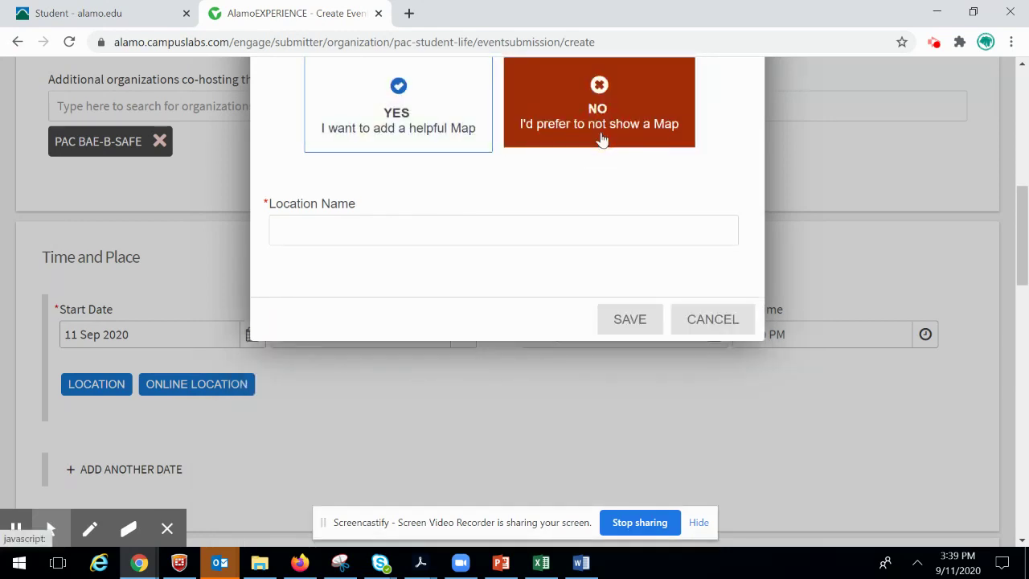
left_click(440, 231)
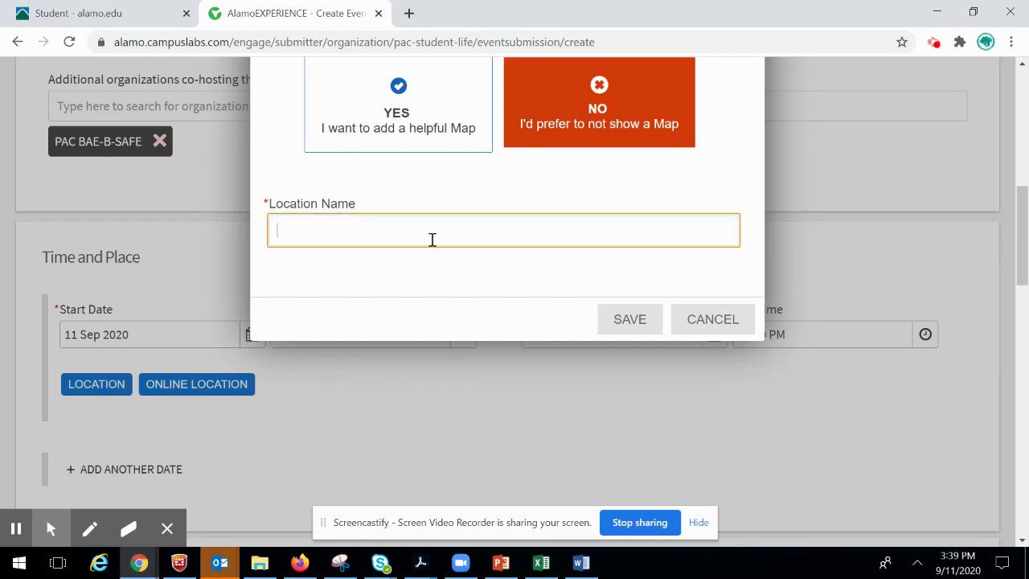
type("PAC Student Center")
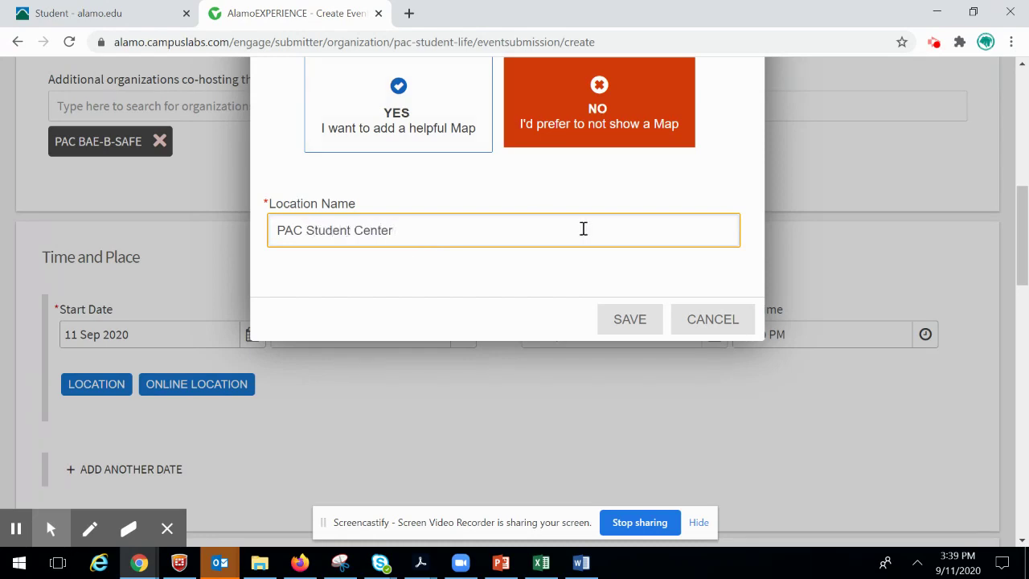
left_click(635, 328)
scroll(393, 408, "down", 2)
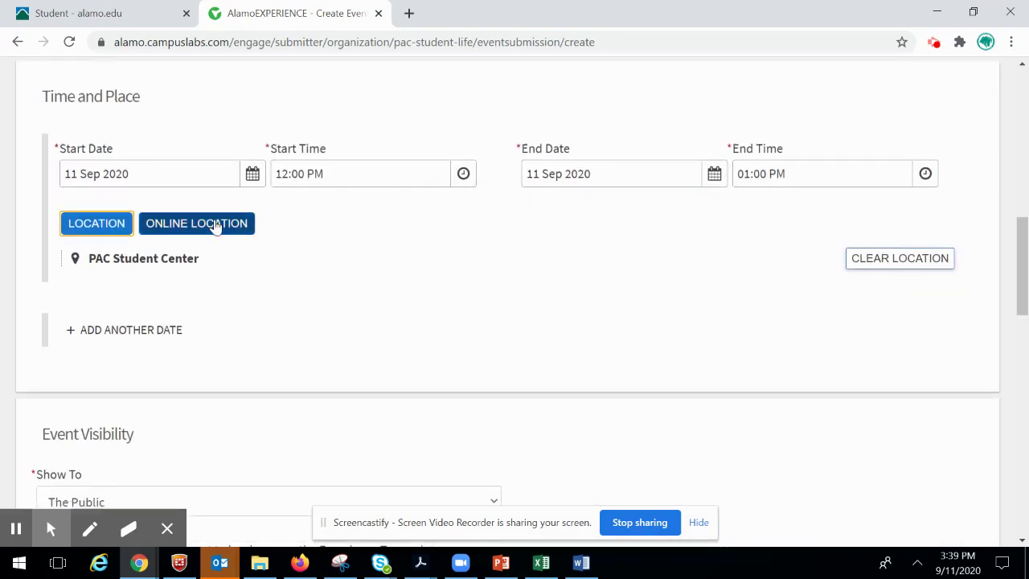
- Paste the alamo.zoom.us meeting link as the online location and save it
left_click(216, 225)
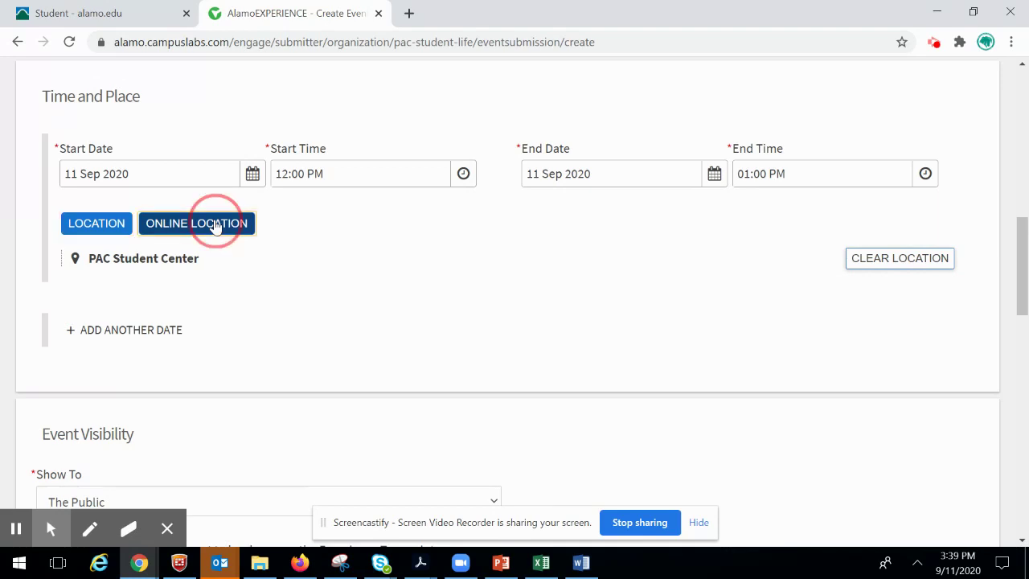
scroll(391, 274, "down", 2)
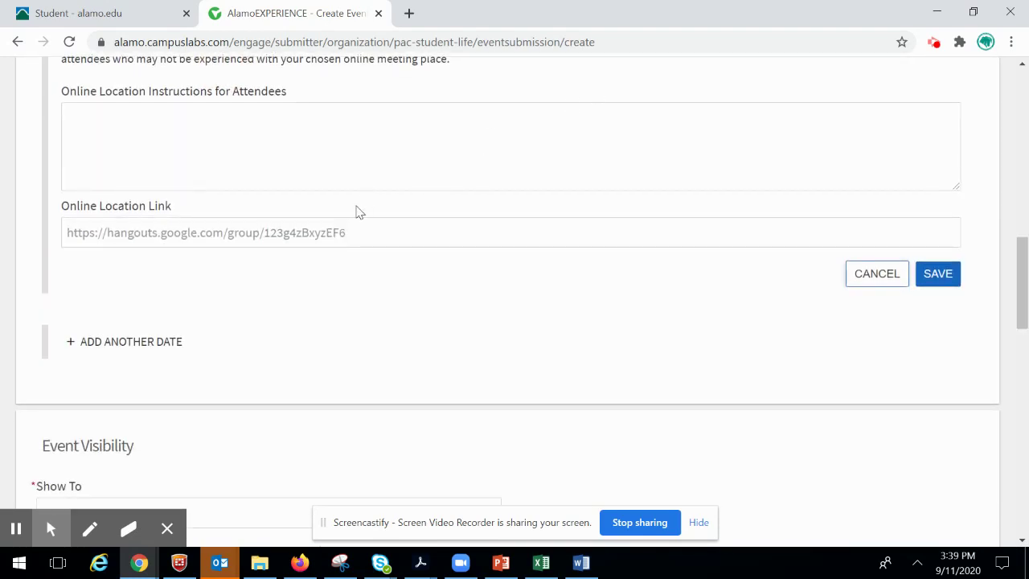
left_click(350, 226)
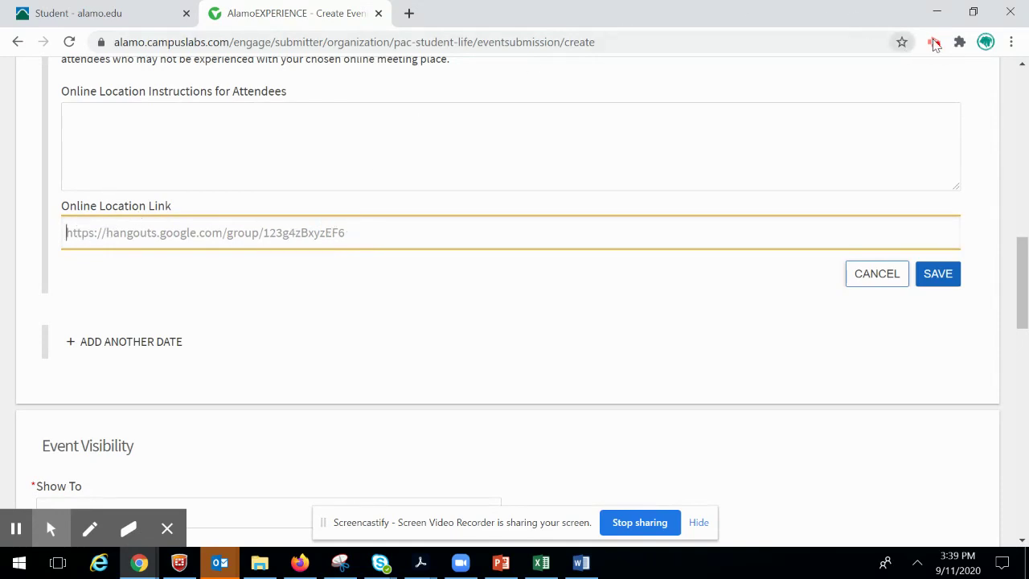
left_click(169, 237)
key("ctrl+v")
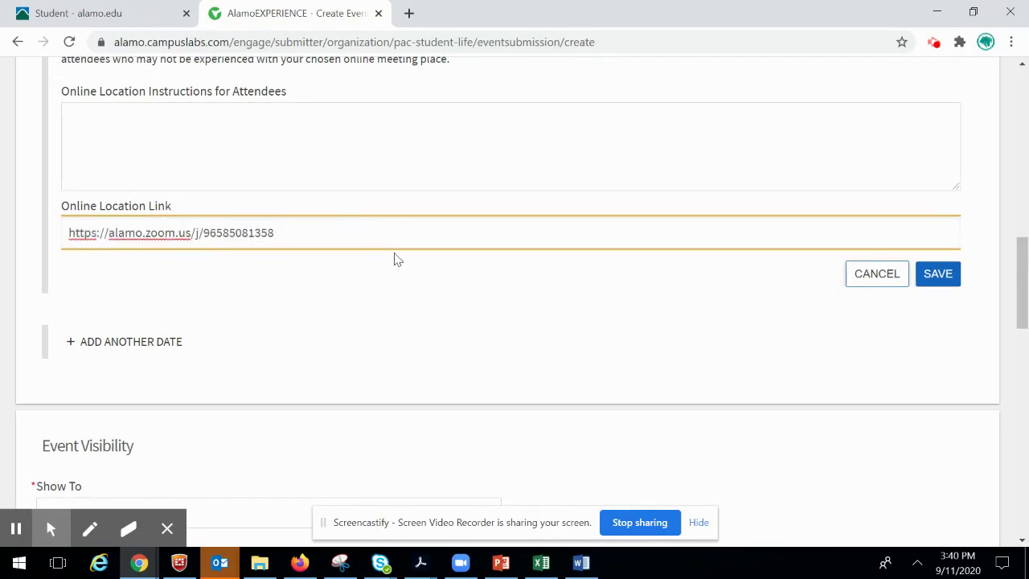
left_click(941, 275)
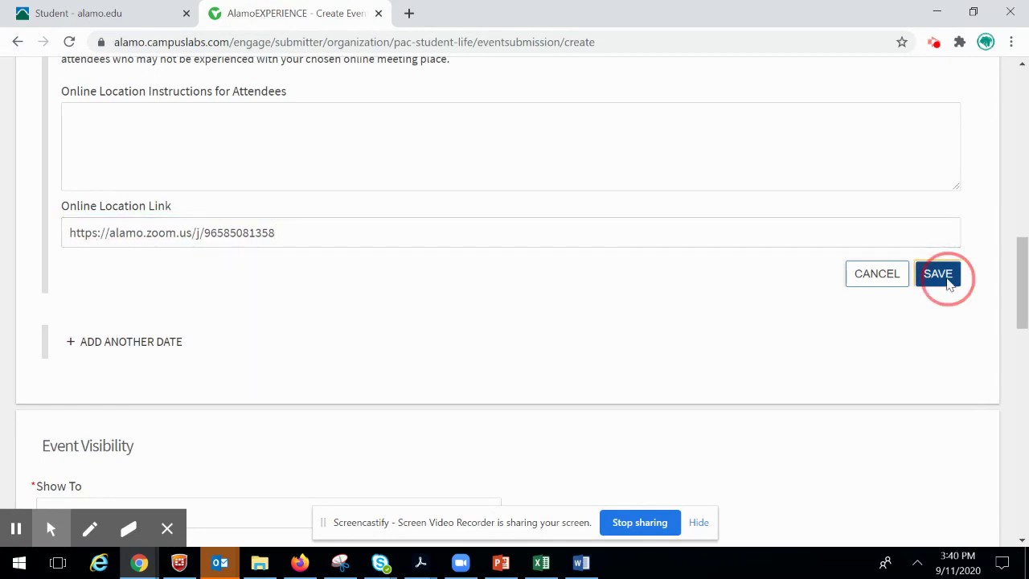
scroll(398, 241, "up", 1)
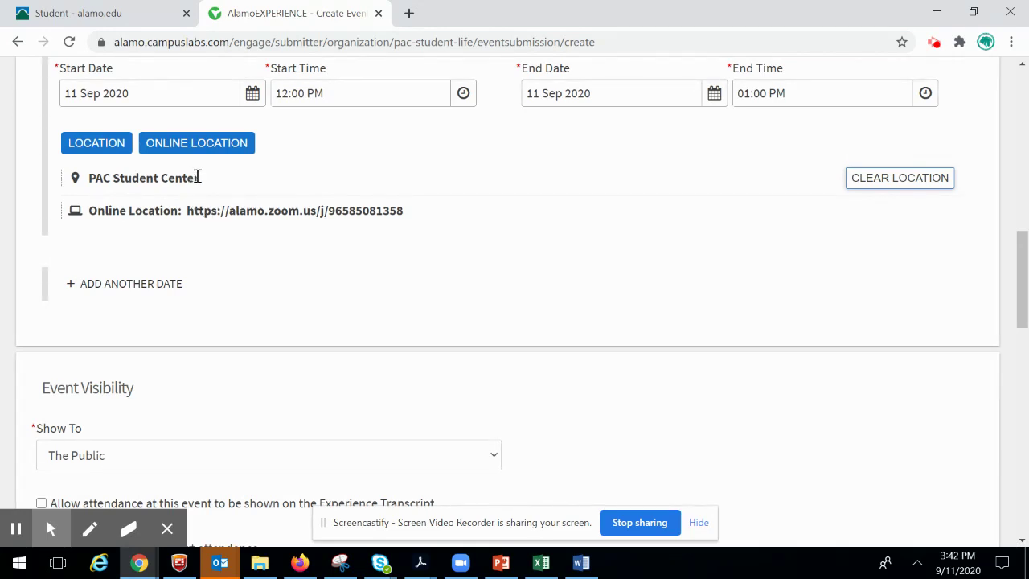
- Set Event Visibility's Show To option to Invited users only
scroll(266, 241, "down", 3)
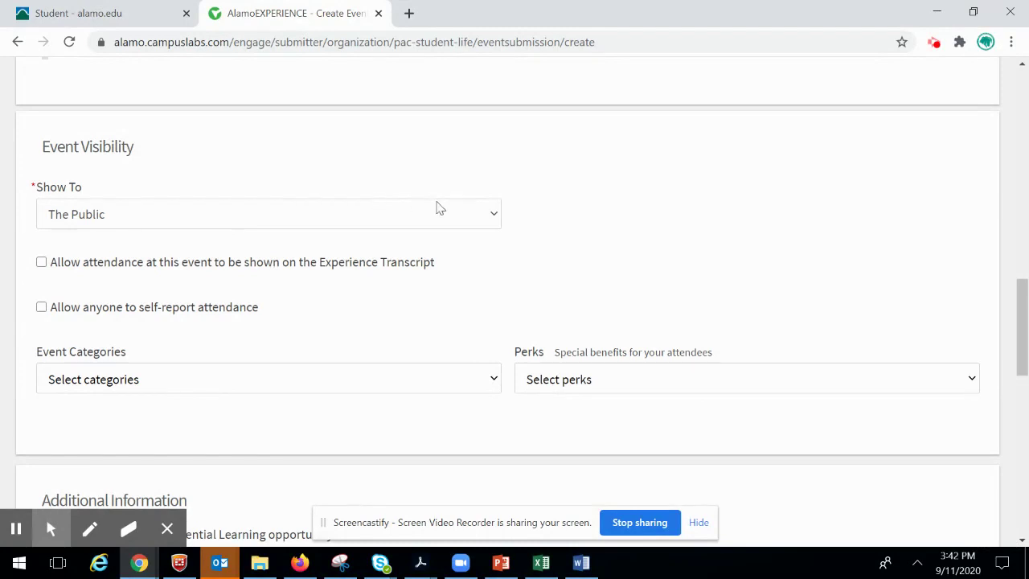
left_click(490, 212)
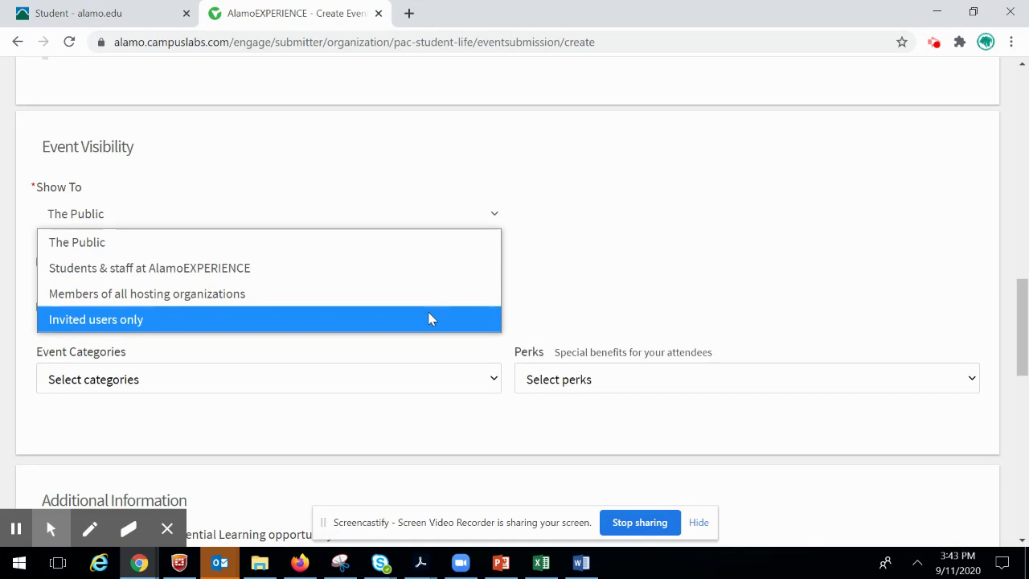
left_click(429, 319)
scroll(202, 161, "down", 3)
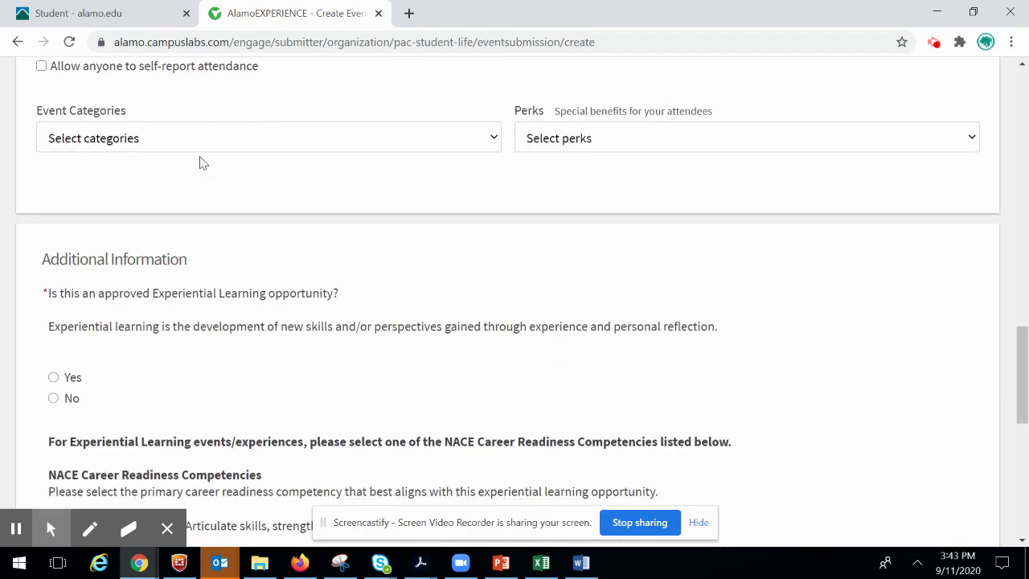
- Leave Event Categories empty and add Credit as an attendee perk
left_click(195, 143)
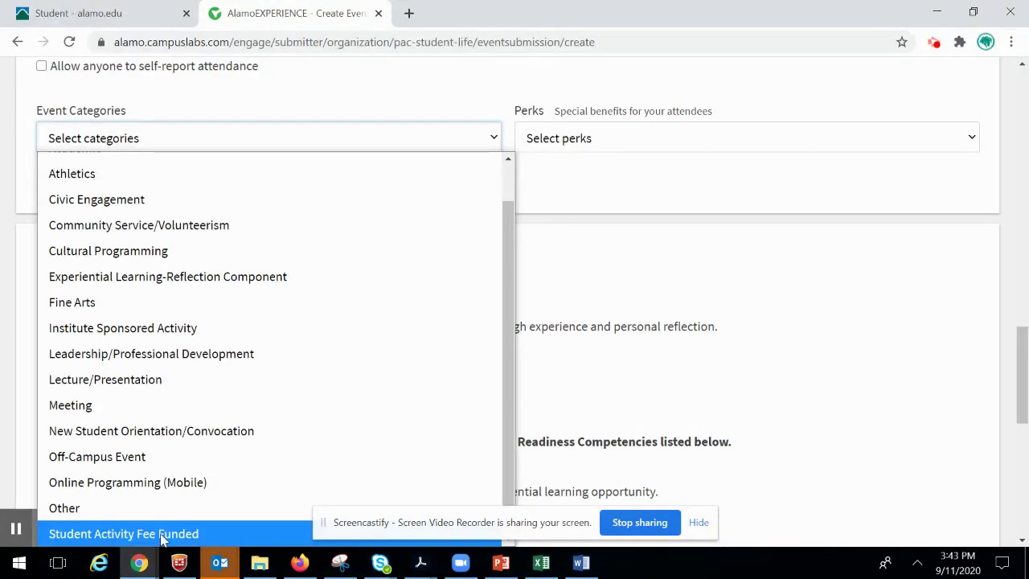
left_click(280, 132)
left_click(537, 139)
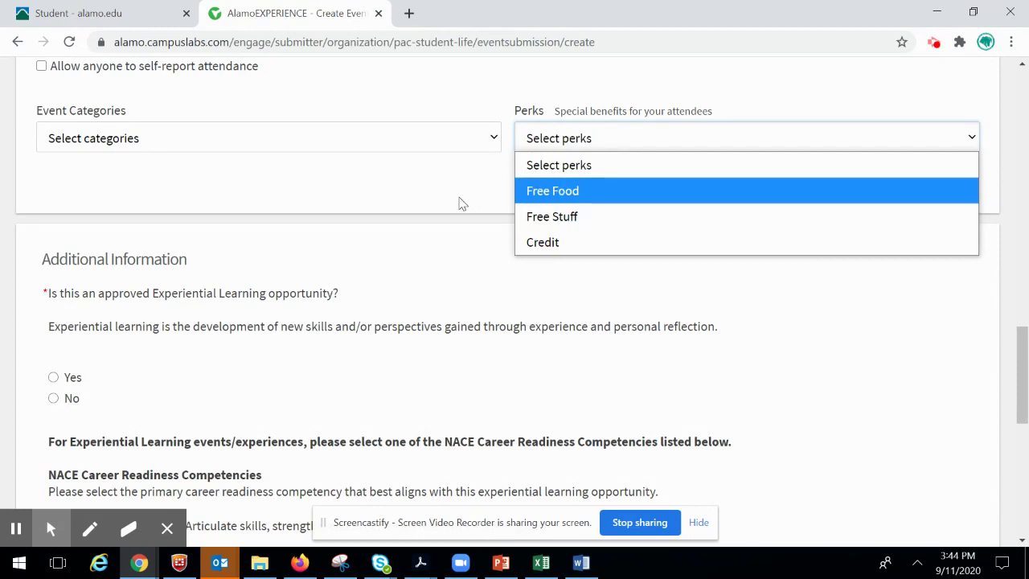
left_click(542, 243)
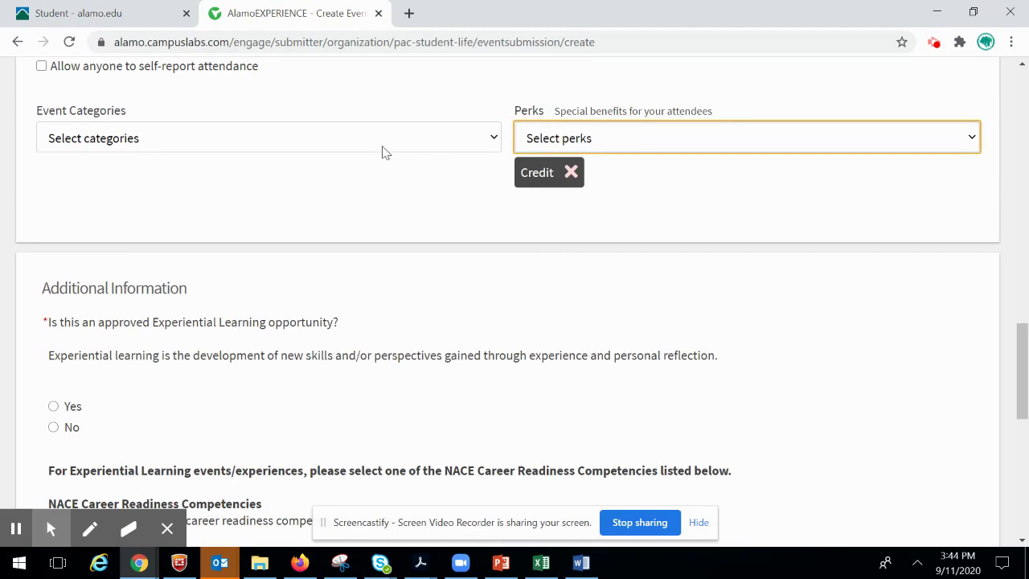
scroll(393, 180, "down", 3)
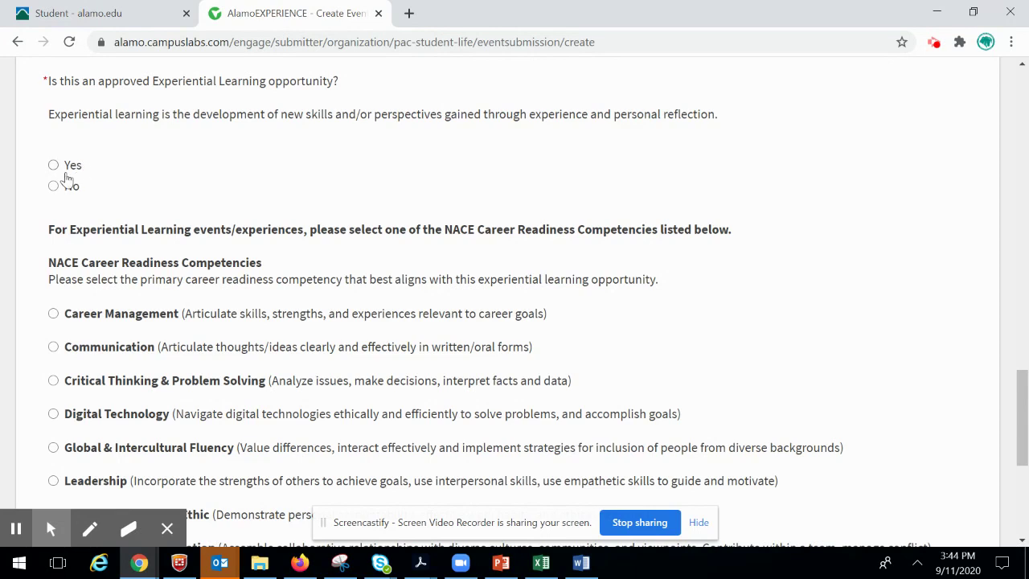
- Mark the event as experiential learning, with Global & Intercultural Fluency and Extra-Curricular category
left_click(53, 167)
scroll(135, 158, "down", 1)
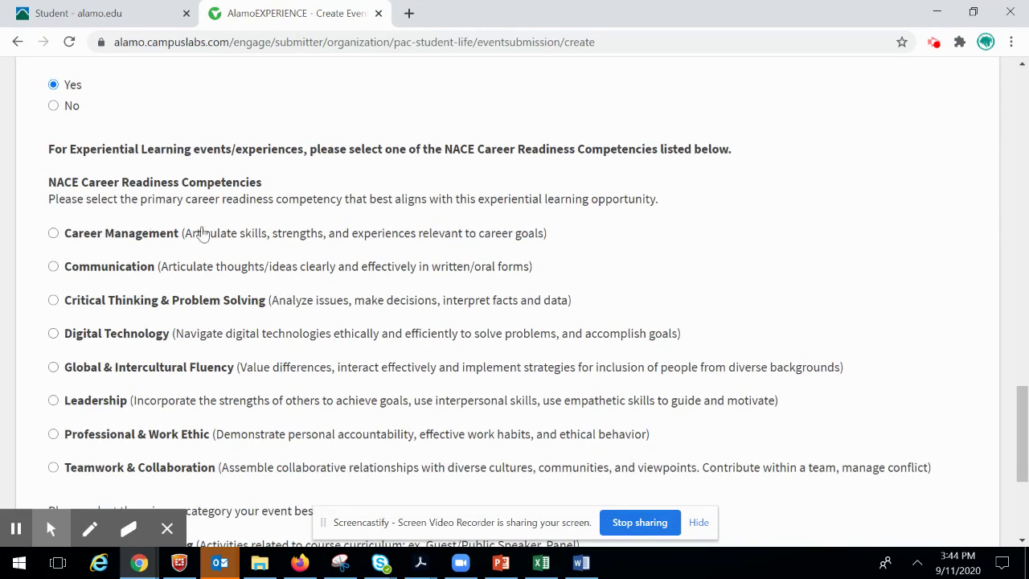
scroll(212, 255, "down", 1)
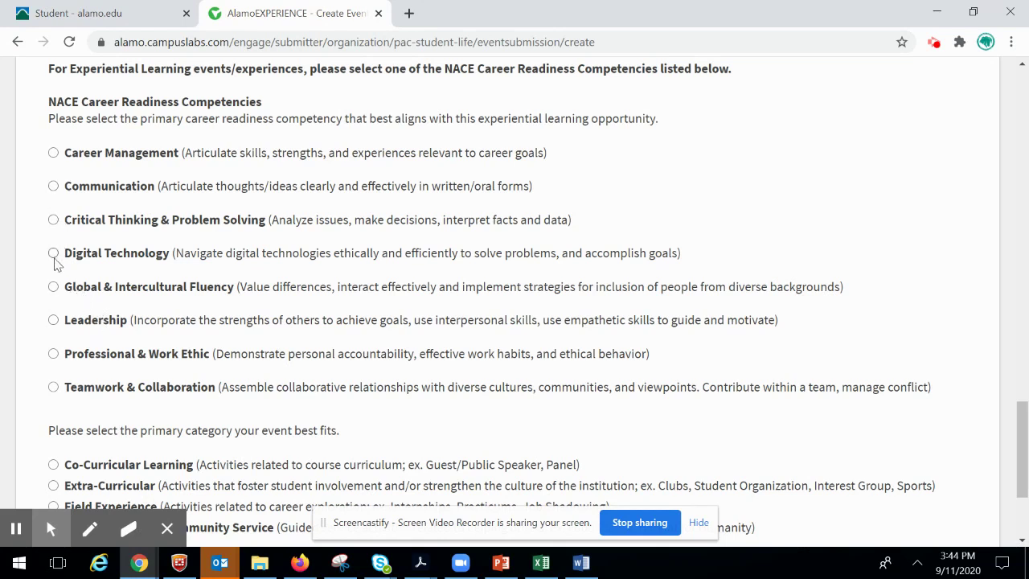
left_click(53, 288)
scroll(264, 288, "down", 1)
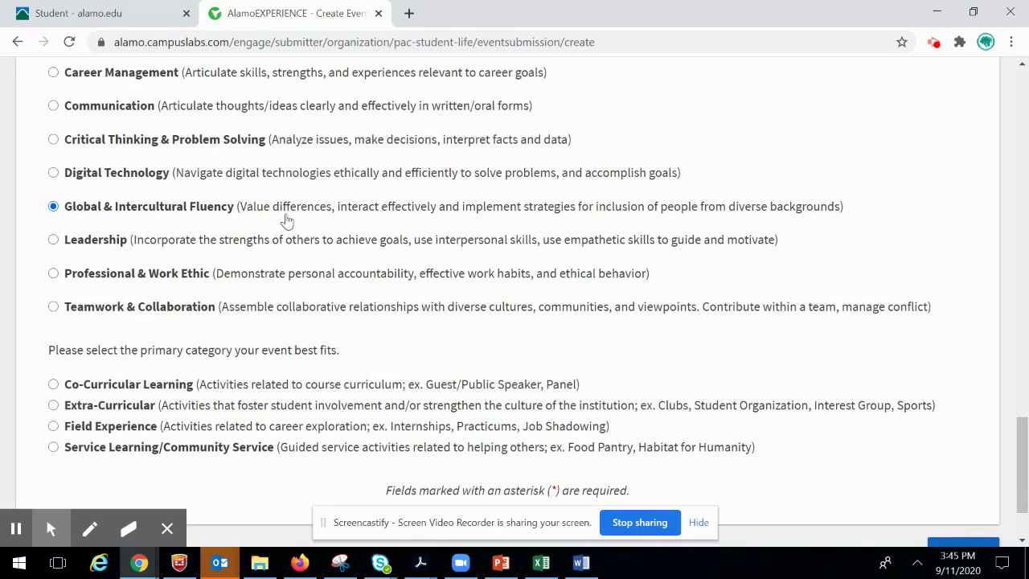
scroll(287, 221, "down", 1)
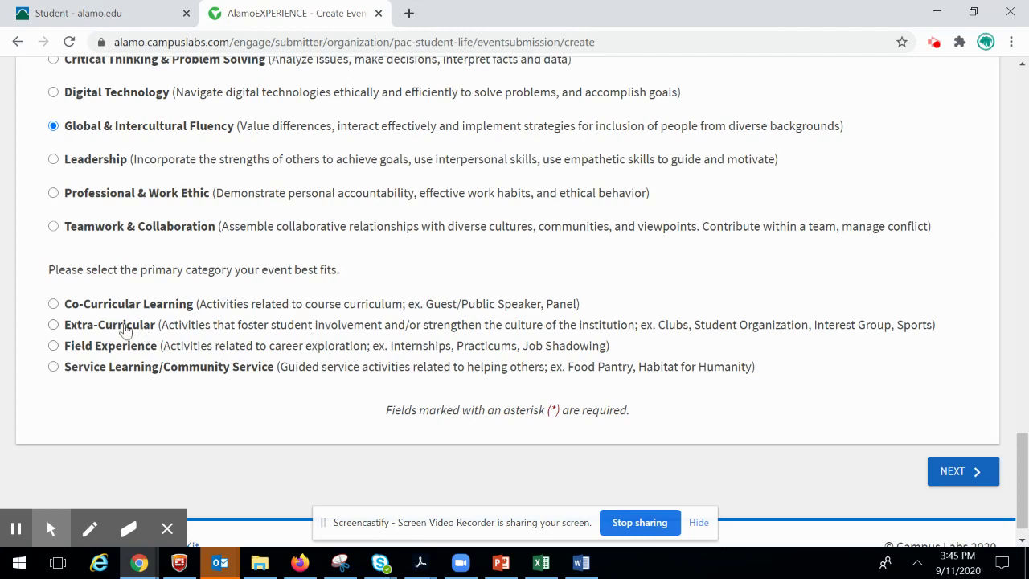
left_click(52, 324)
- Move on to RSVP Settings and keep Who can RSVP set to Anyone
left_click(957, 473)
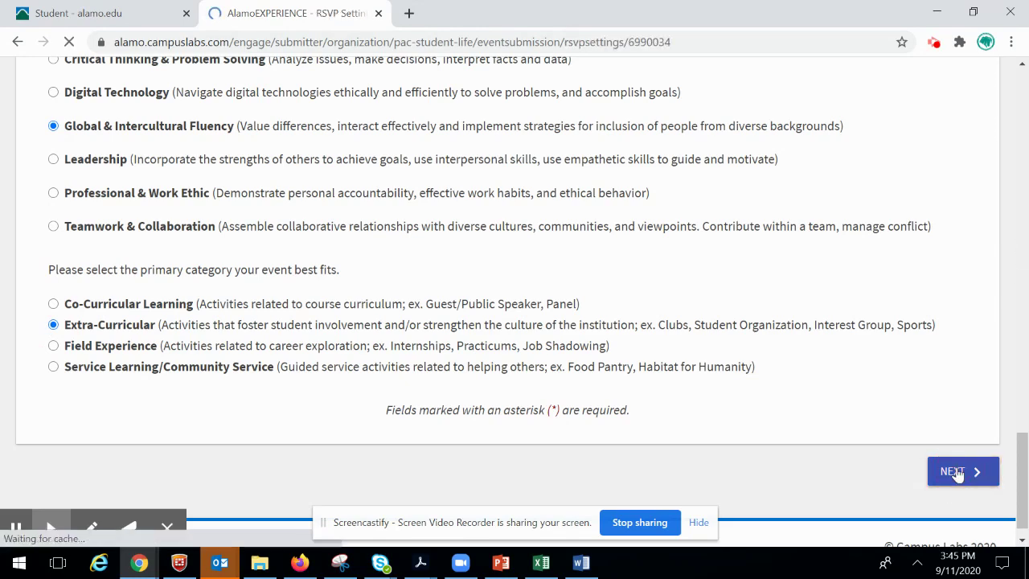
scroll(468, 224, "down", 2)
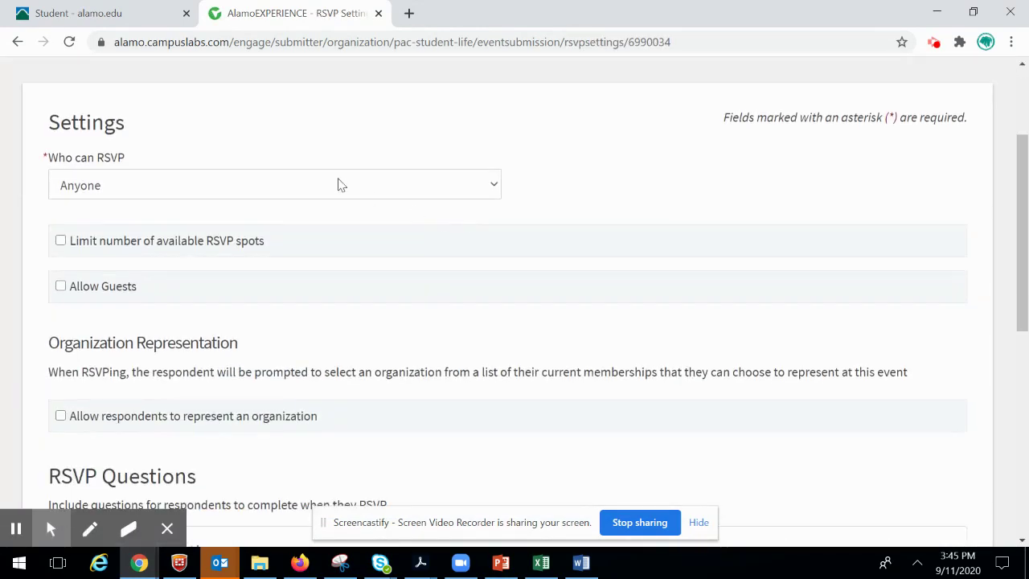
left_click(258, 194)
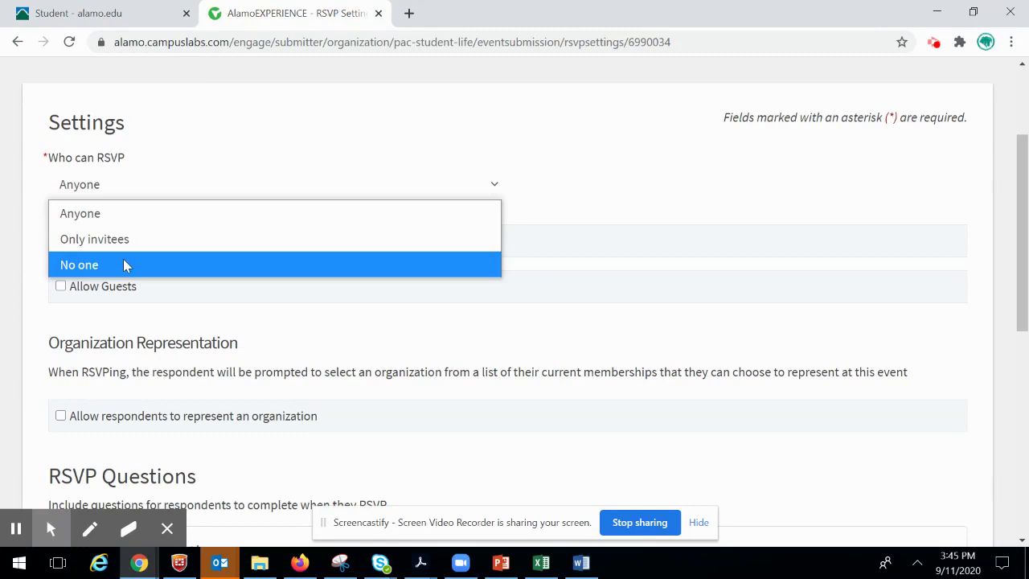
left_click(113, 216)
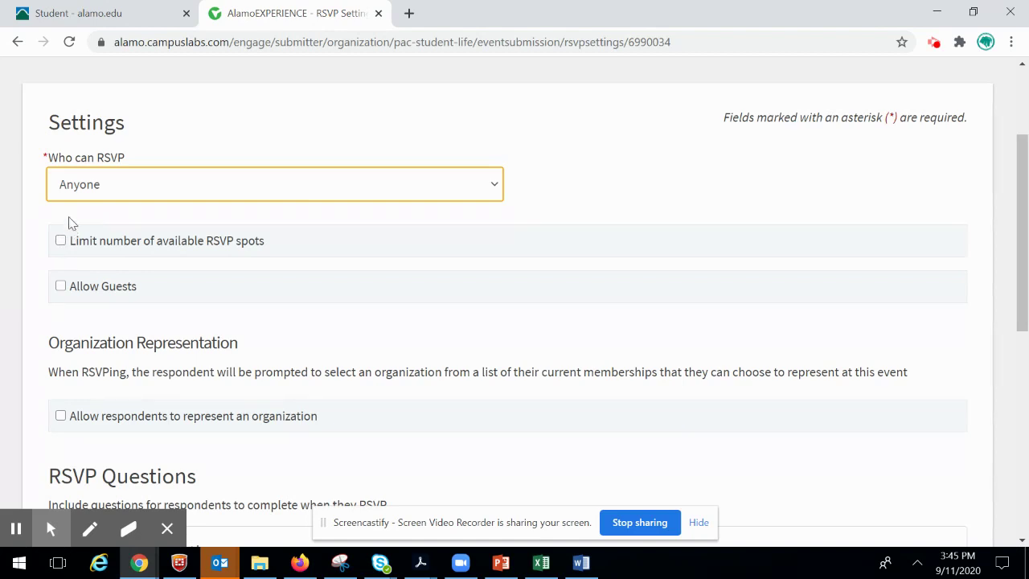
scroll(75, 217, "down", 1)
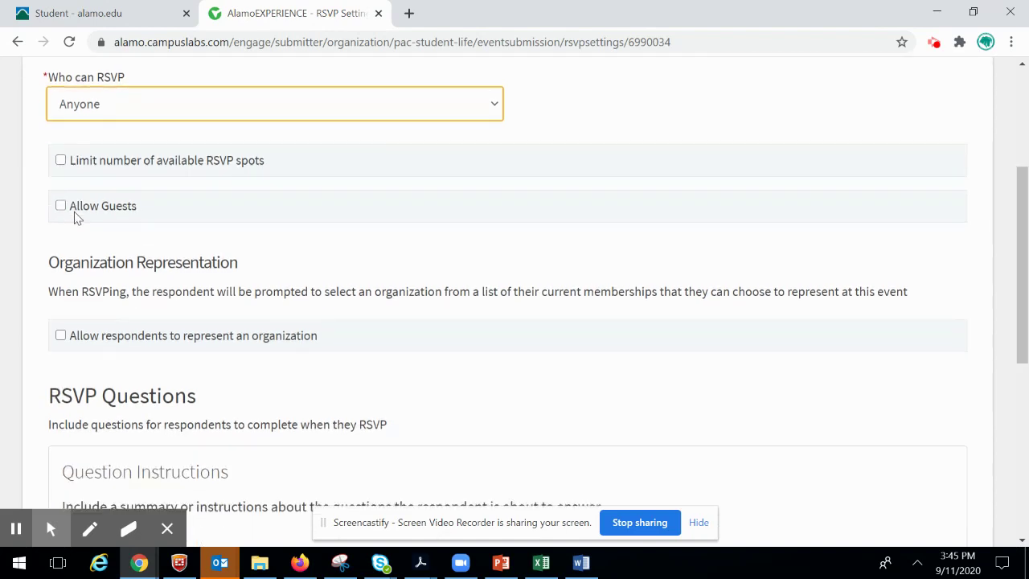
- Limit RSVPs to 30 spots and show the remaining spots to the public
left_click(61, 160)
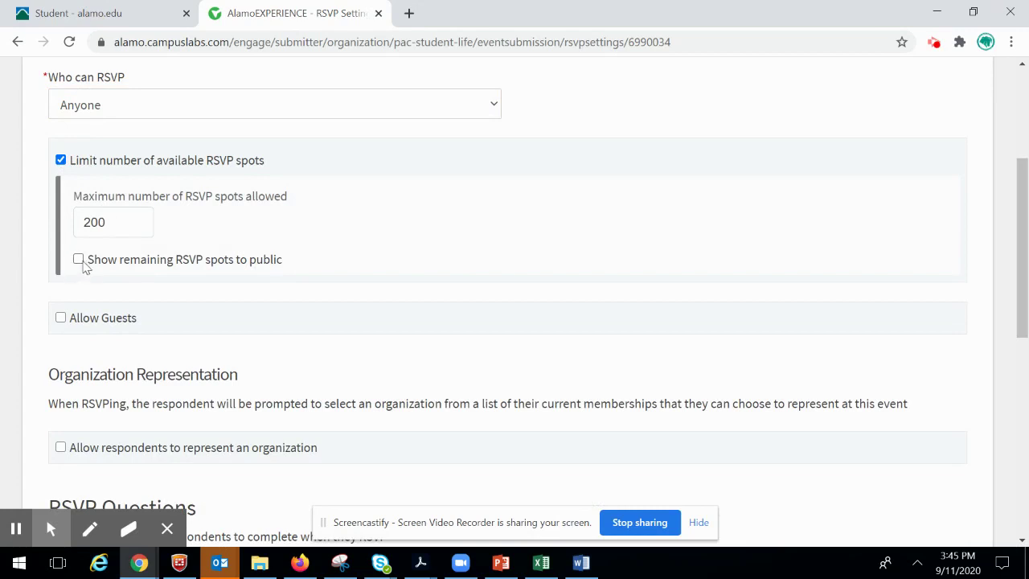
left_click(78, 260)
left_click_drag(119, 224, 75, 223)
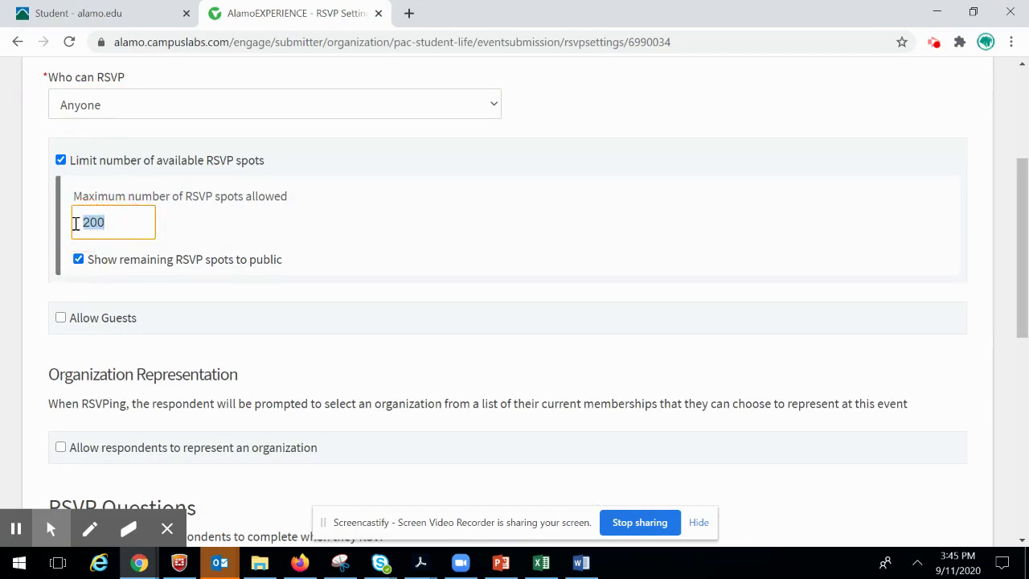
type("30")
scroll(36, 209, "down", 2)
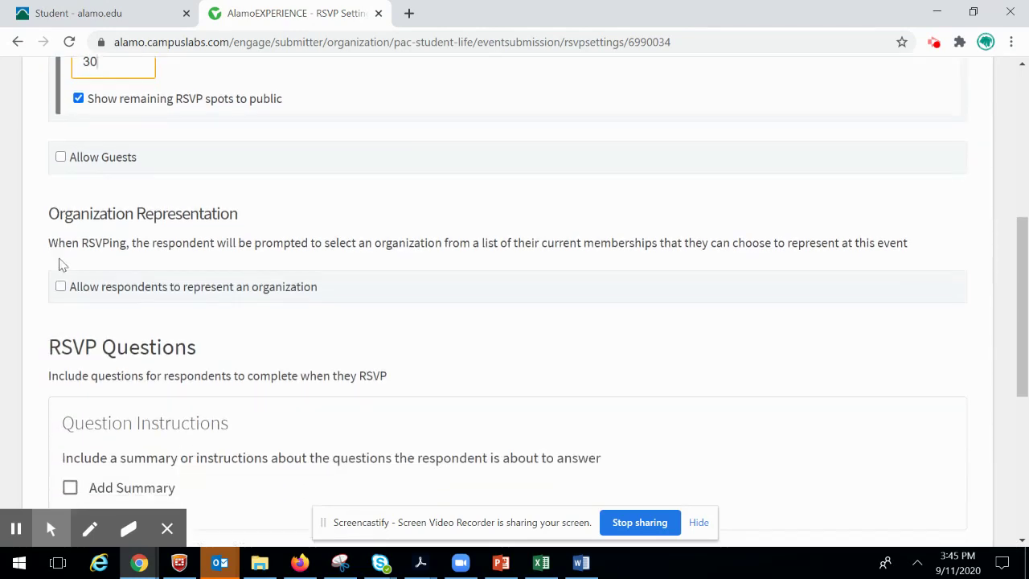
- Leave Allow Guests and organization representation switched off after trying them on
left_click(61, 157)
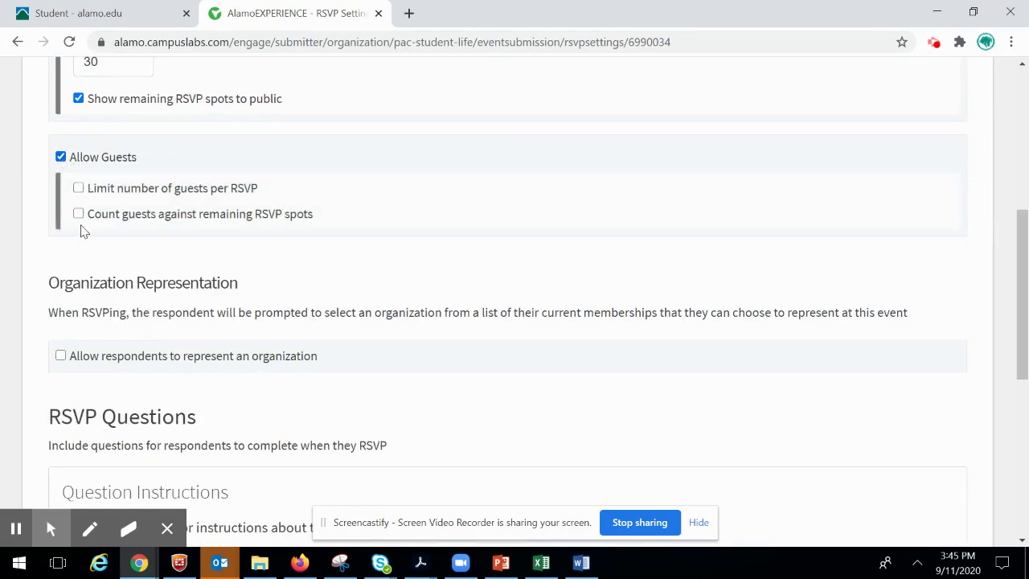
scroll(87, 193, "down", 1)
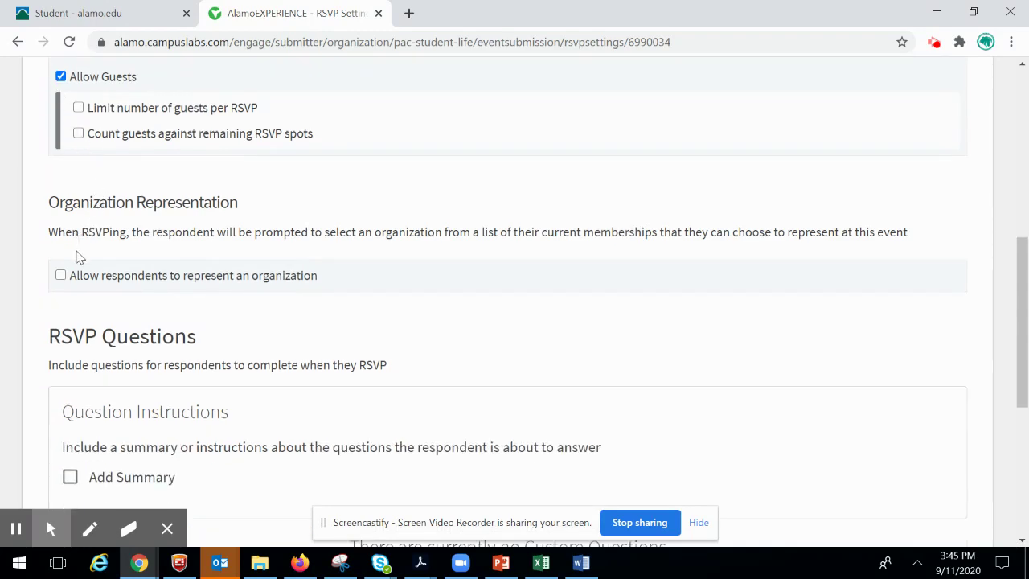
scroll(85, 193, "down", 1)
scroll(81, 112, "up", 2)
left_click(60, 157)
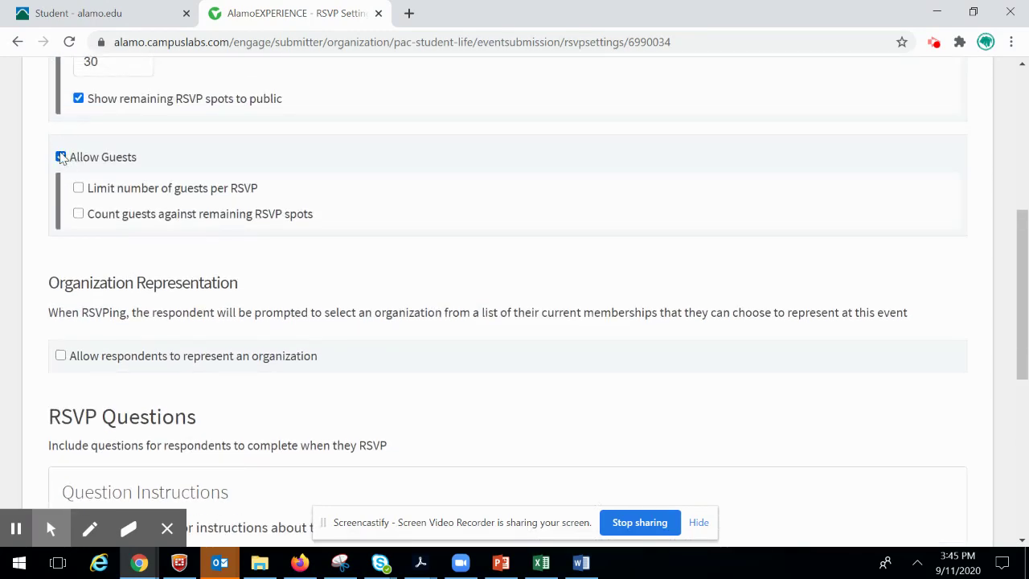
scroll(98, 221, "down", 3)
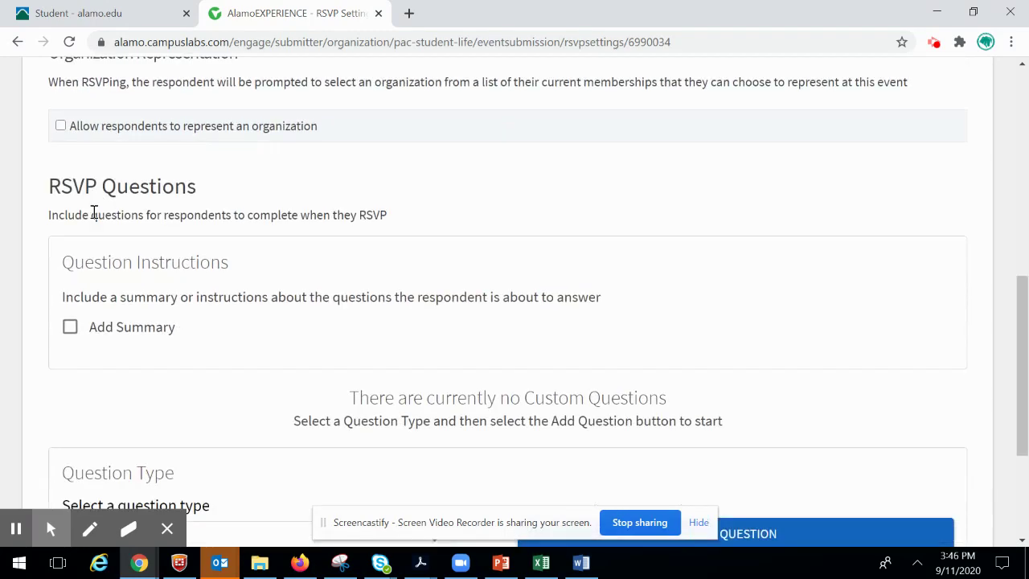
left_click(61, 126)
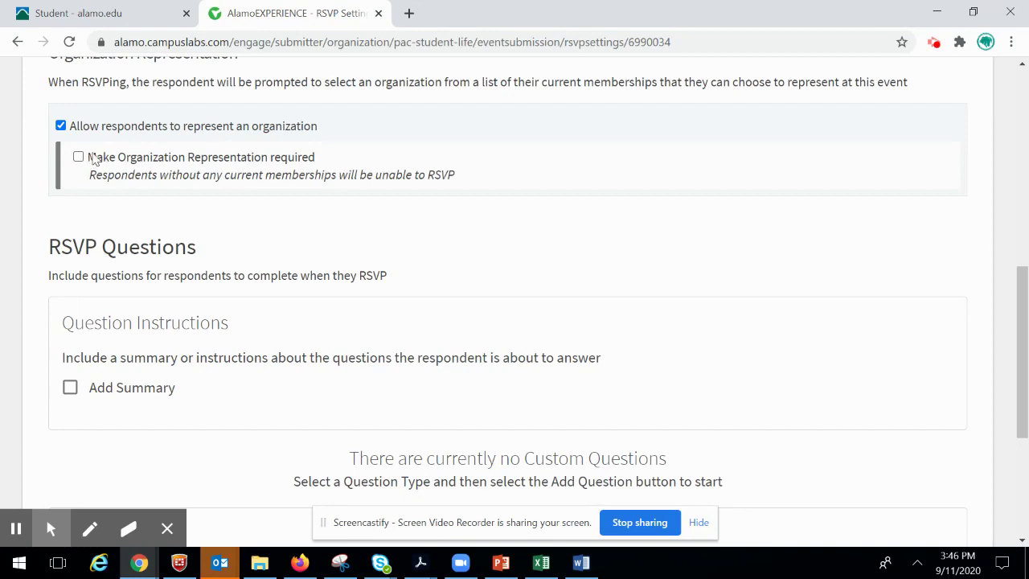
left_click(61, 126)
scroll(400, 200, "down", 2)
scroll(390, 142, "up", 1)
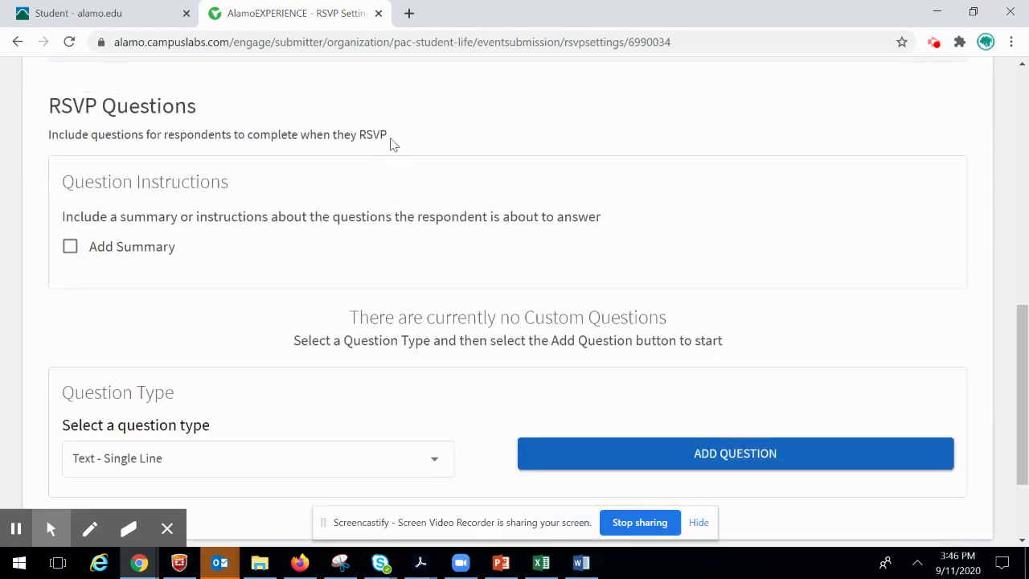
scroll(391, 149, "down", 2)
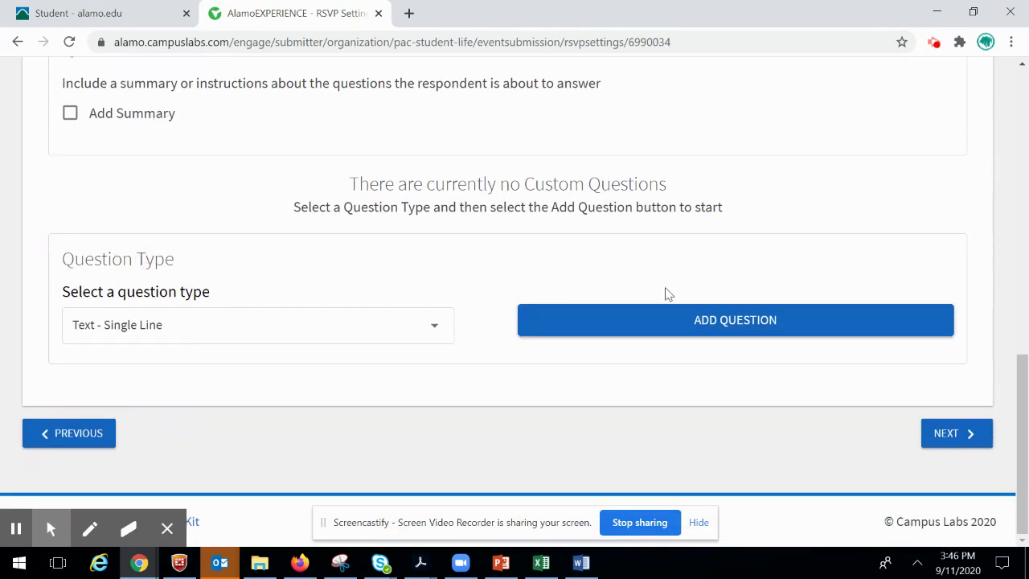
- Add a required Text - Single Line RSVP question titled 'Name'
left_click(436, 329)
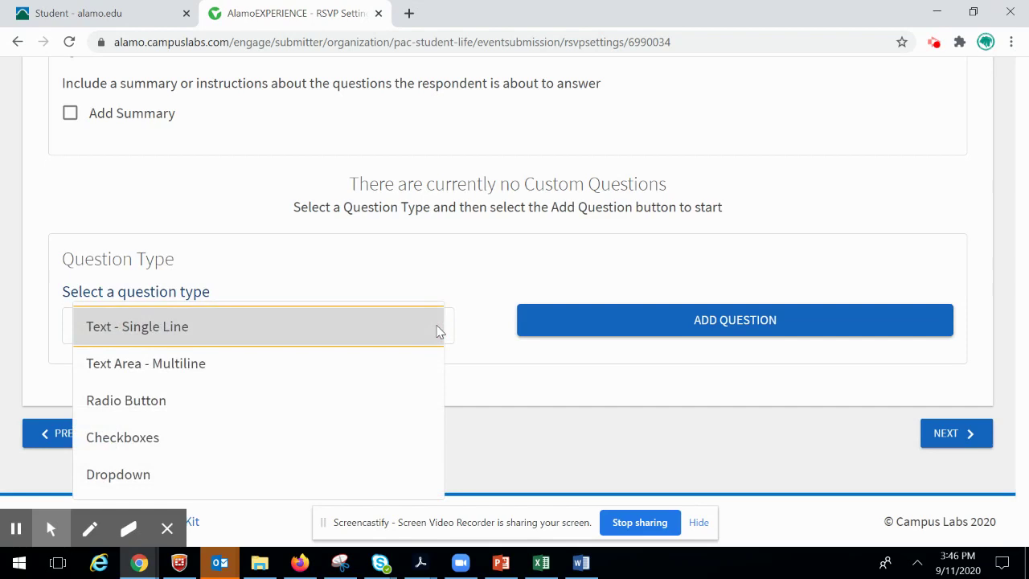
left_click(438, 328)
left_click(579, 325)
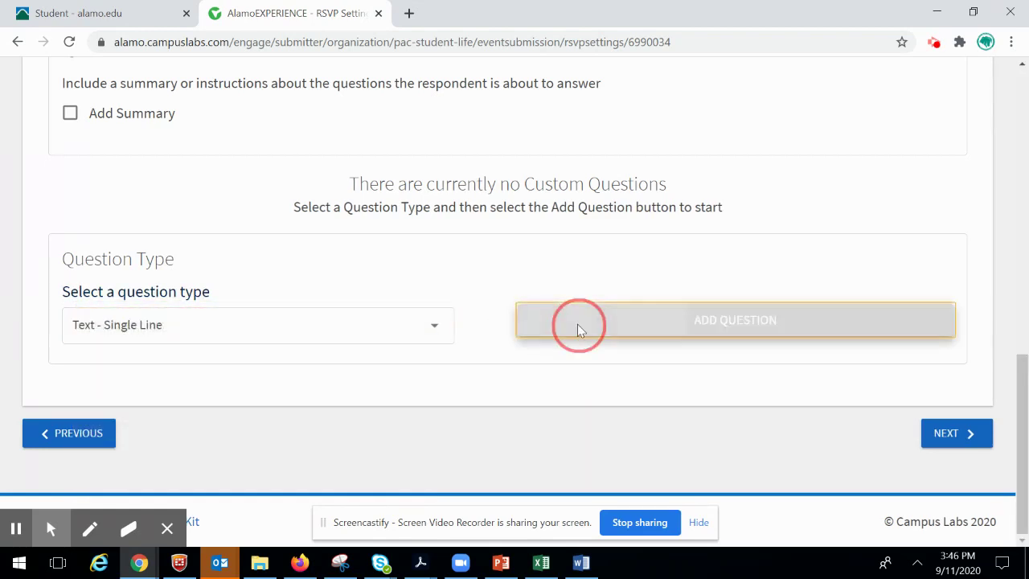
type("E")
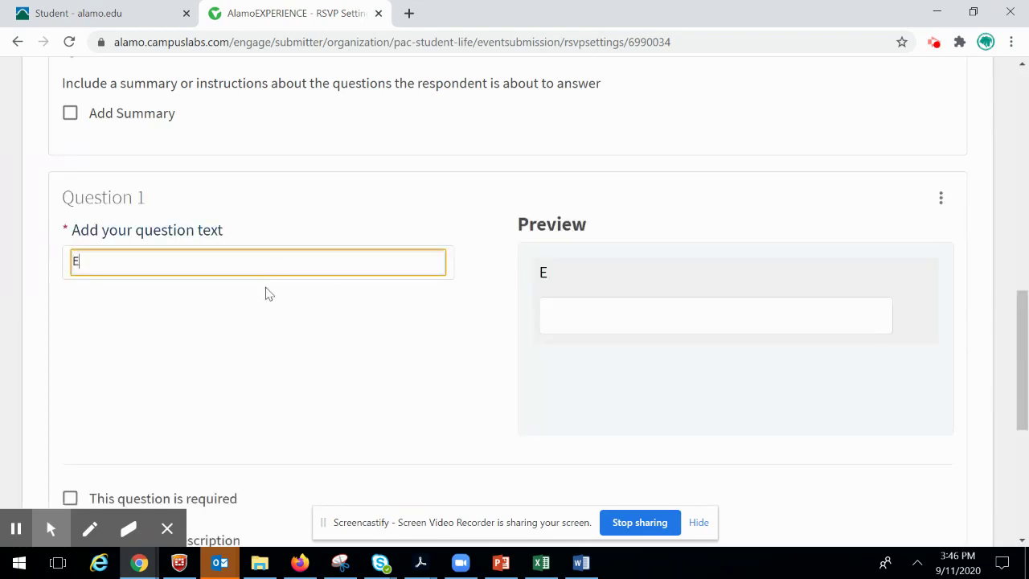
key("BackSpace")
type("Name")
scroll(267, 290, "down", 3)
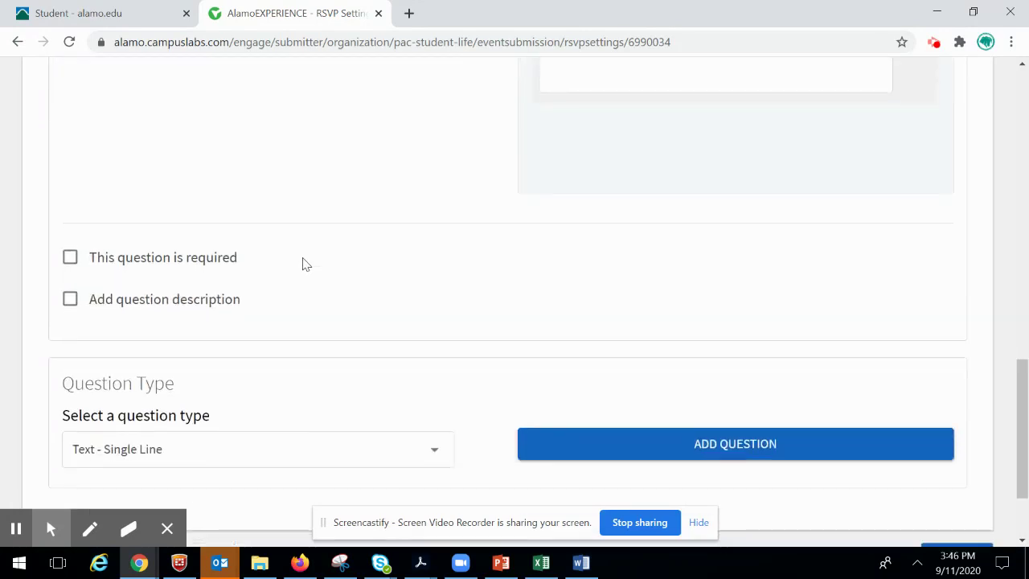
left_click(71, 257)
scroll(410, 372, "down", 2)
- Add a second Text - Single Line RSVP question titled 'Email'
left_click(434, 334)
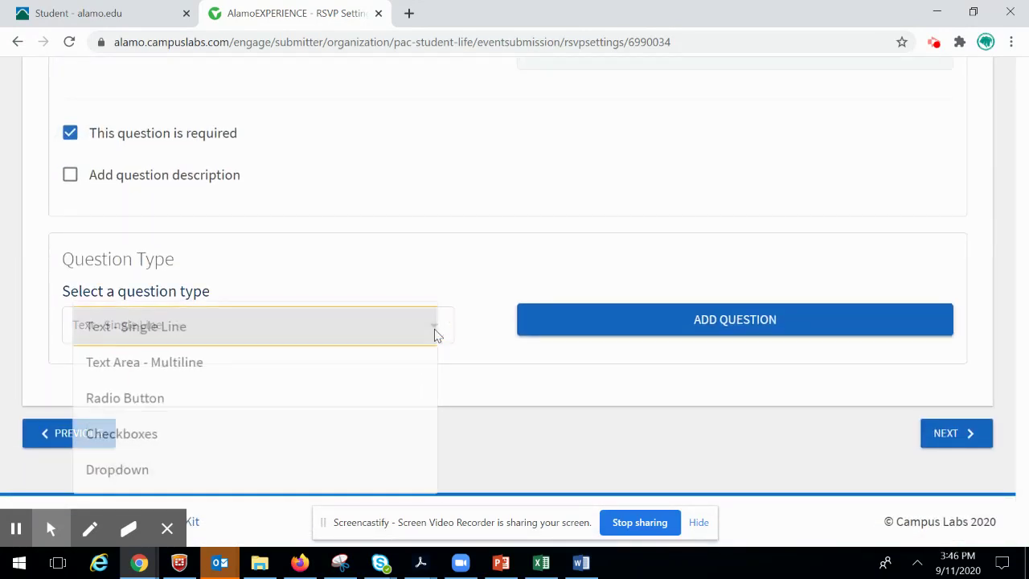
left_click(418, 337)
left_click(647, 332)
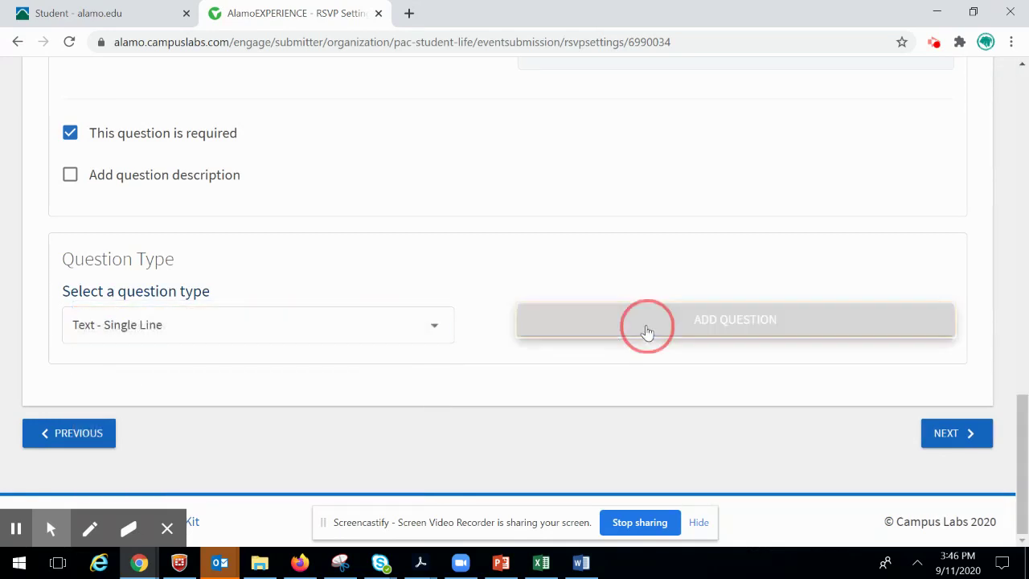
type("Email")
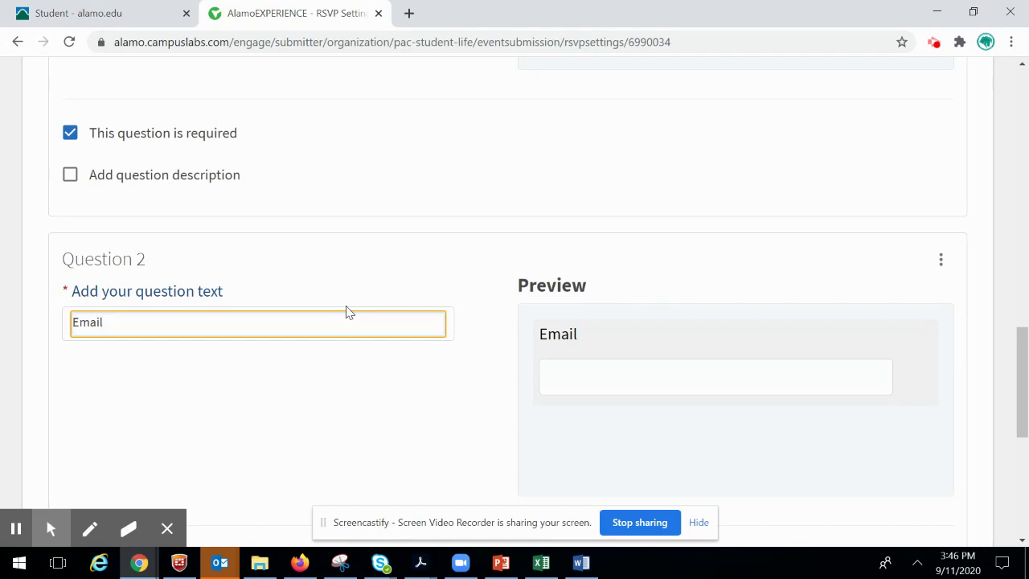
scroll(353, 311, "down", 4)
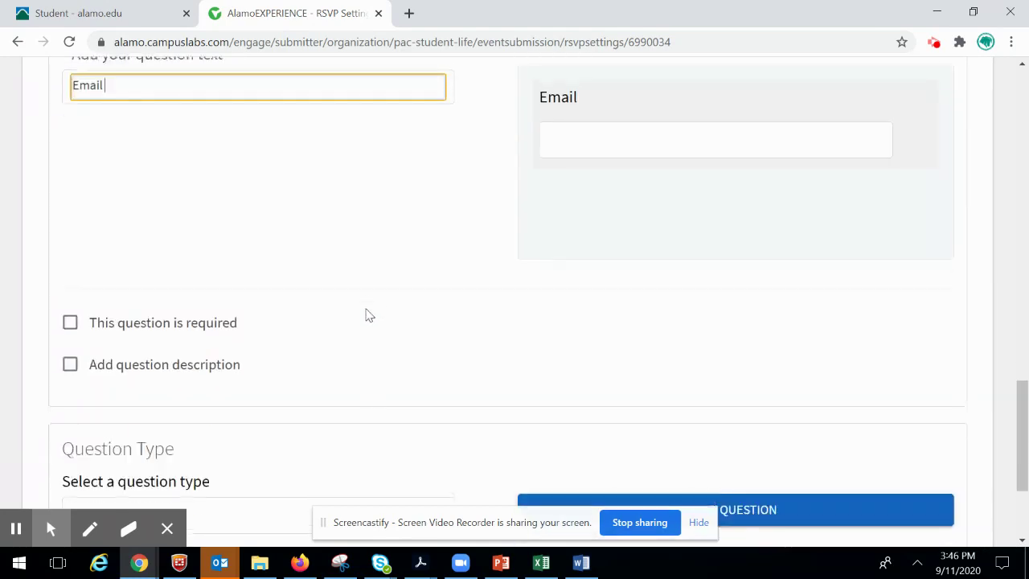
scroll(386, 273, "down", 1)
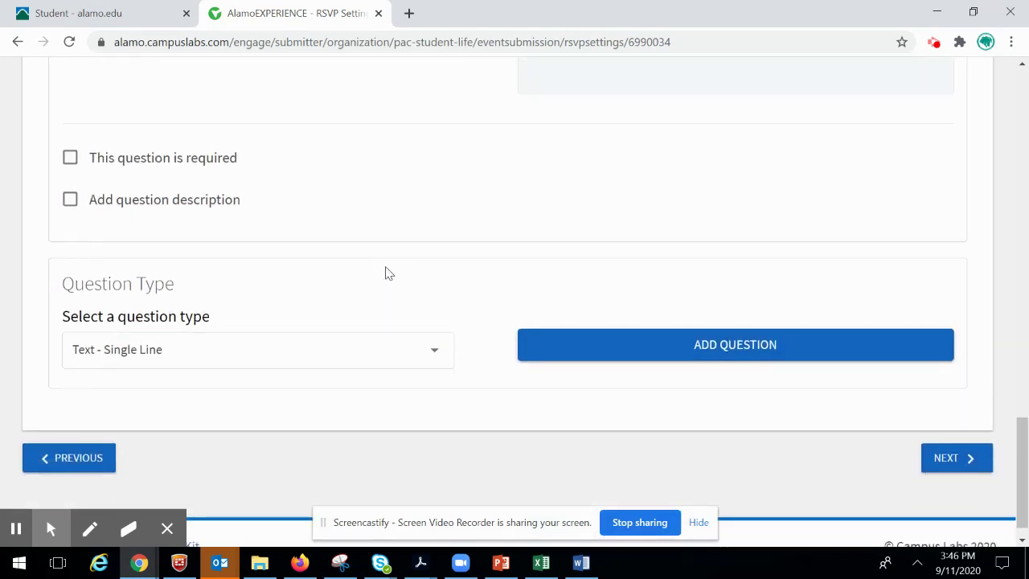
scroll(455, 276, "up", 5)
scroll(464, 272, "up", 4)
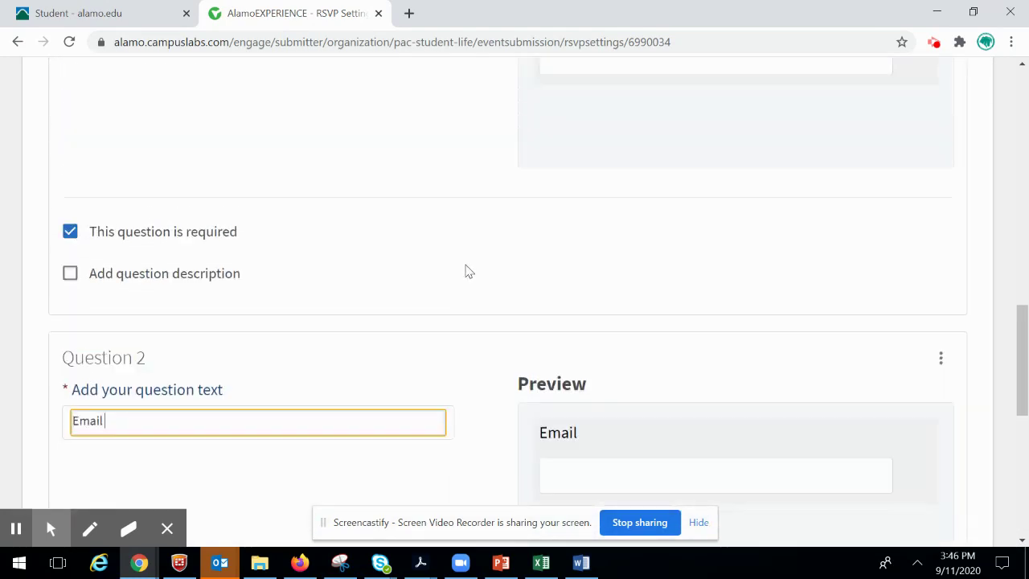
scroll(465, 271, "down", 8)
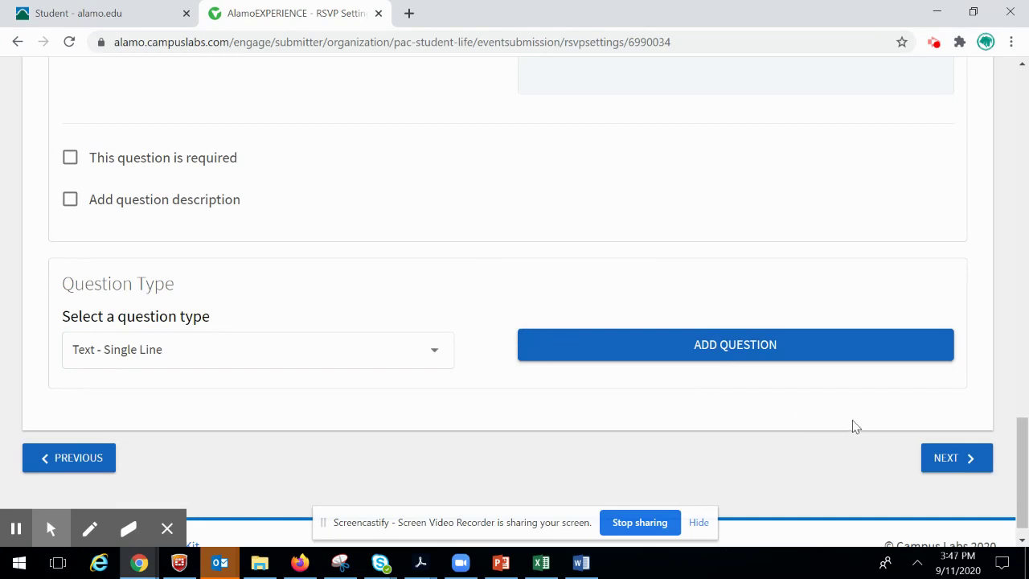
left_click(355, 358)
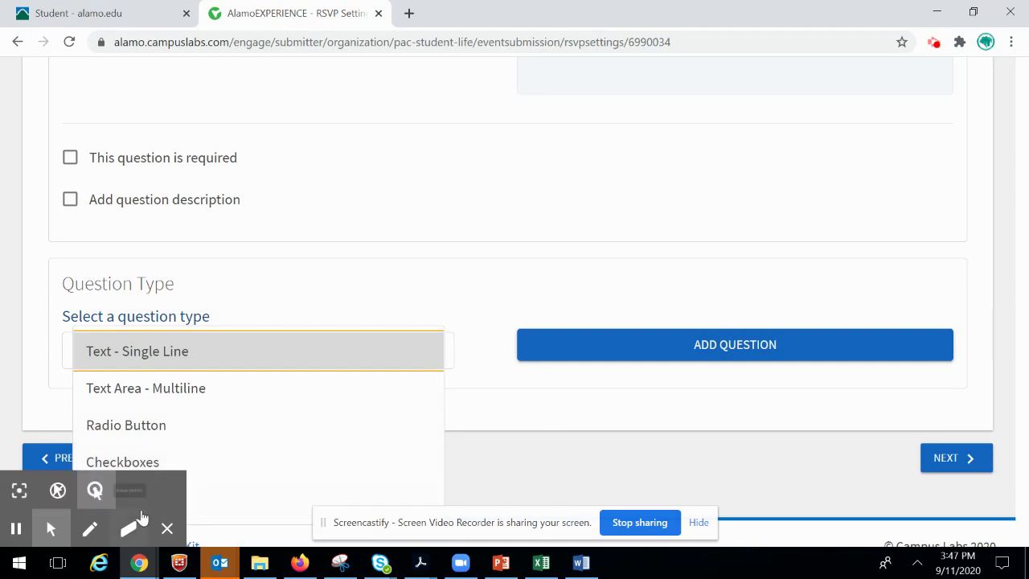
left_click(574, 425)
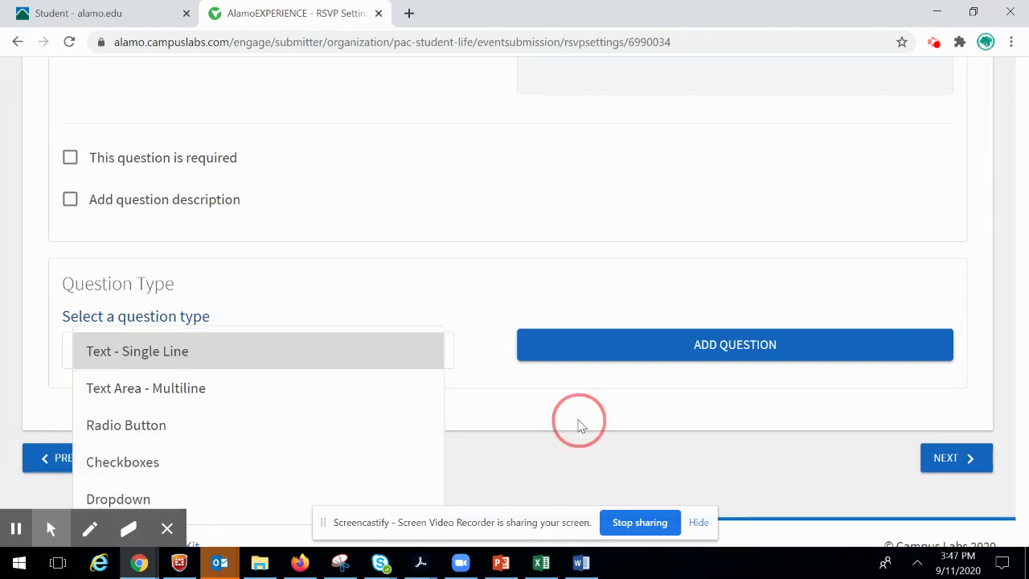
- Enable automatic Post Event Feedback notification after the event and proceed to the cover photo
left_click(957, 457)
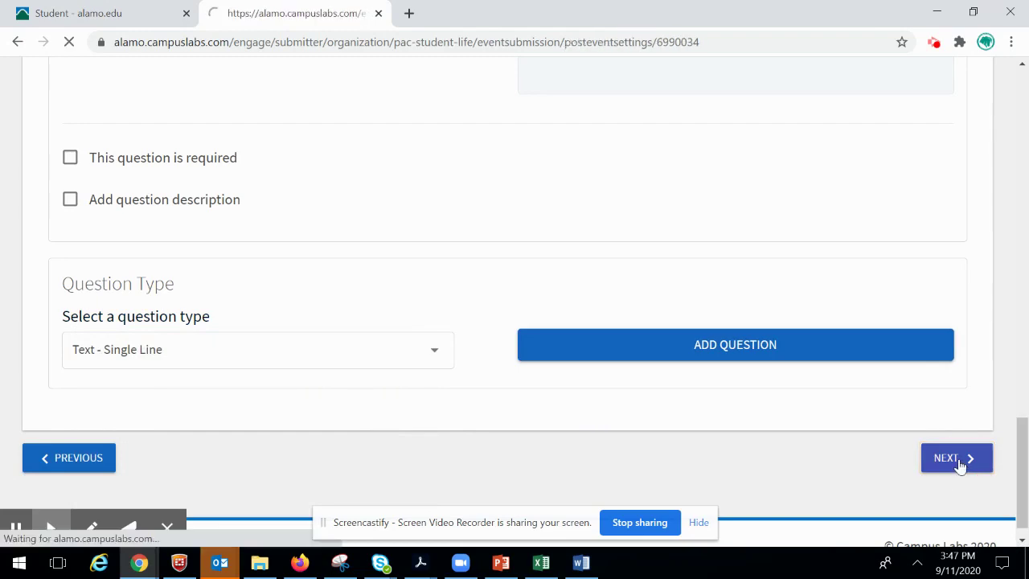
scroll(635, 276, "down", 2)
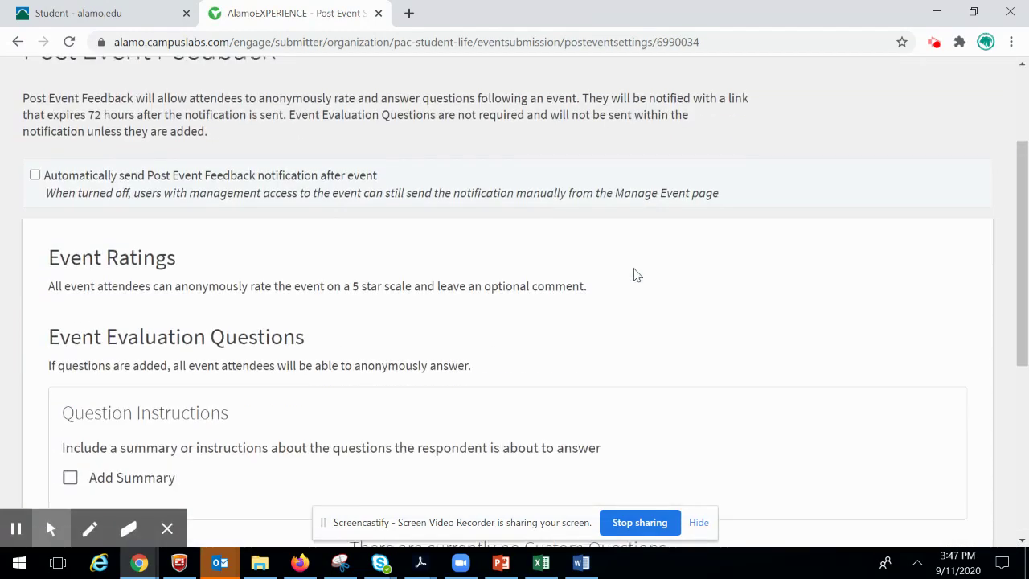
scroll(627, 271, "up", 2)
scroll(630, 269, "up", 1)
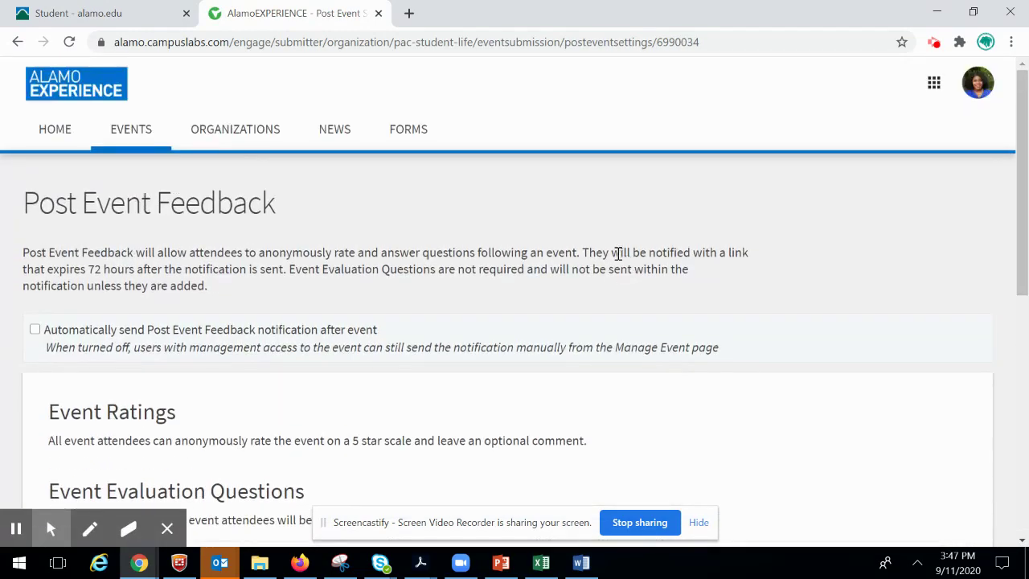
scroll(618, 253, "down", 1)
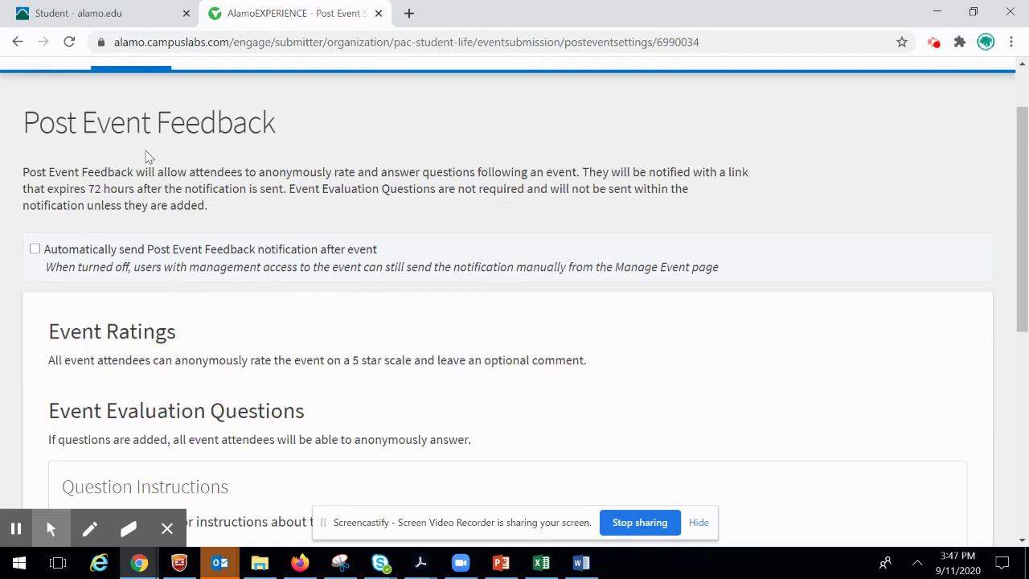
left_click(35, 251)
scroll(318, 267, "down", 1)
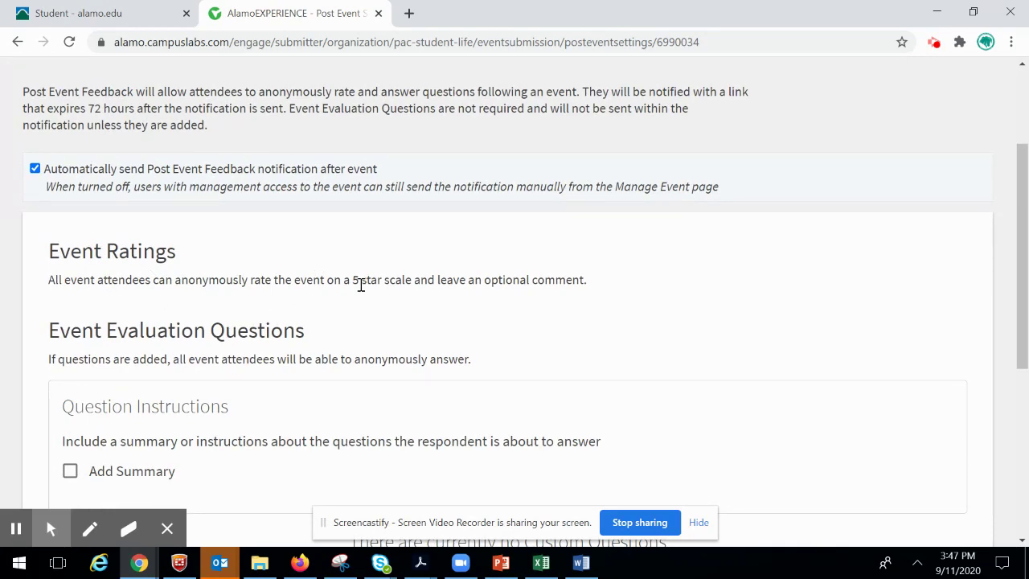
scroll(506, 302, "down", 2)
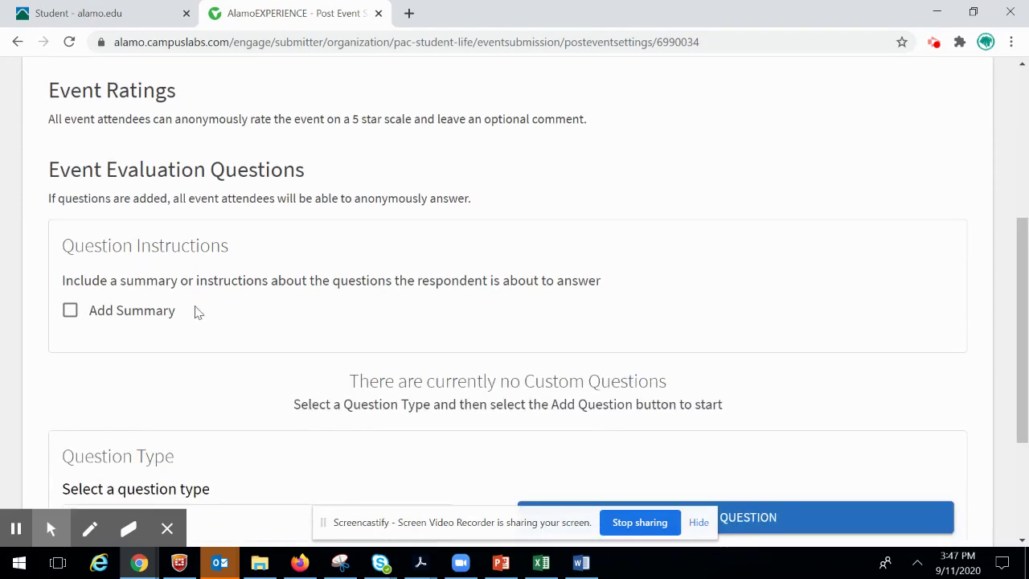
scroll(308, 298, "down", 2)
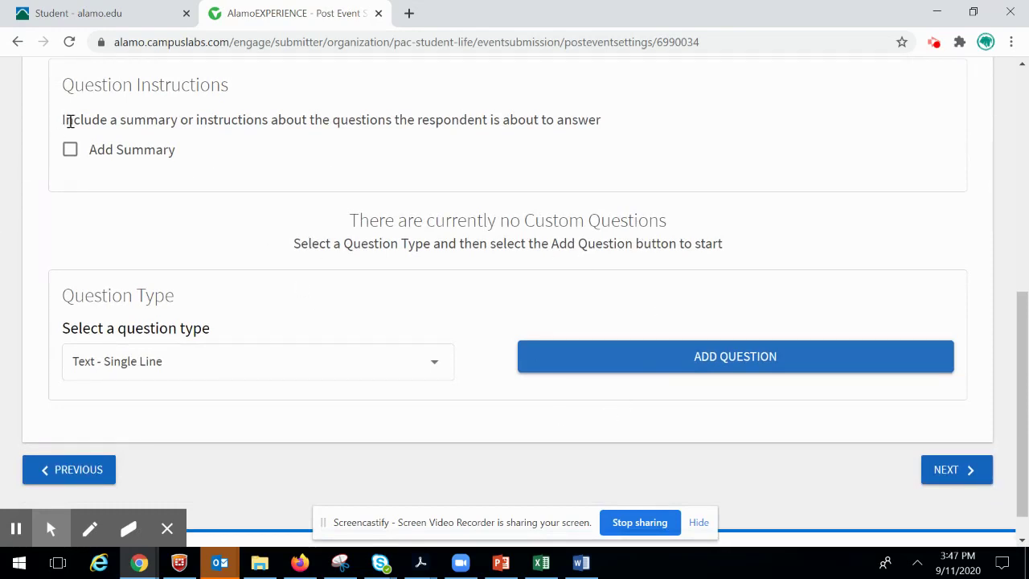
left_click(957, 470)
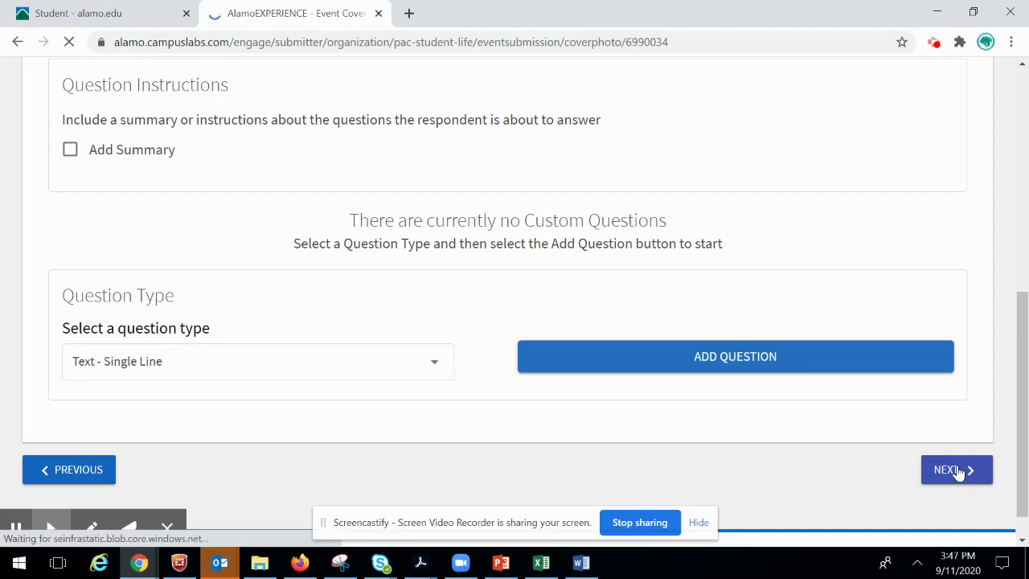
- Skip the Event Cover Photo without an image and continue to custom fields
scroll(818, 327, "down", 4)
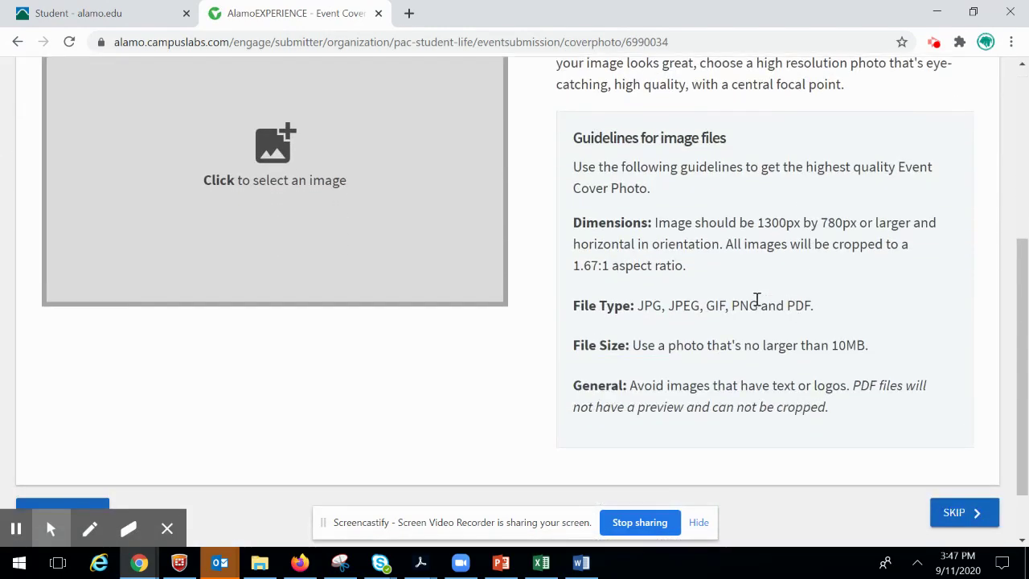
scroll(322, 241, "up", 1)
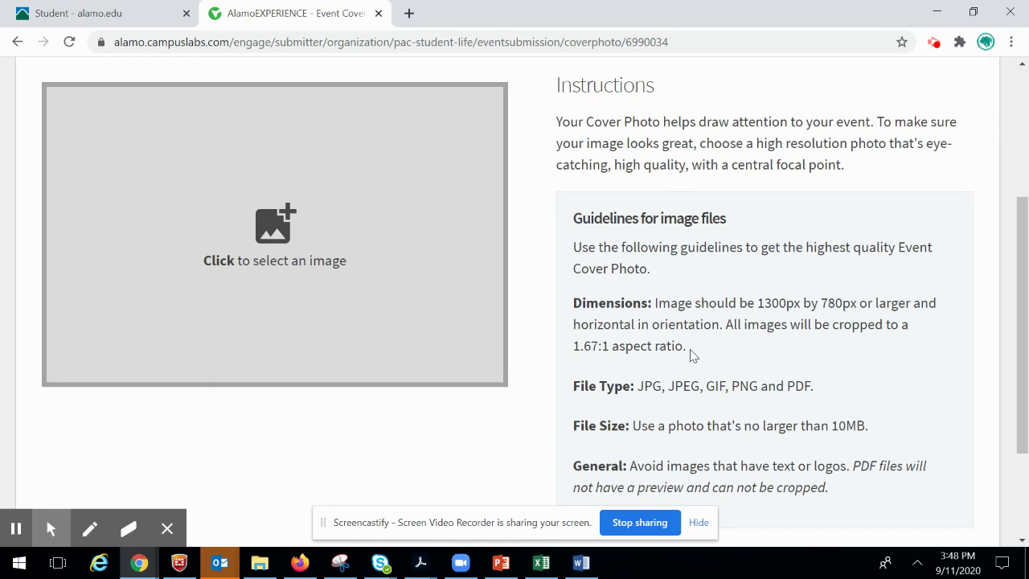
scroll(696, 349, "down", 1)
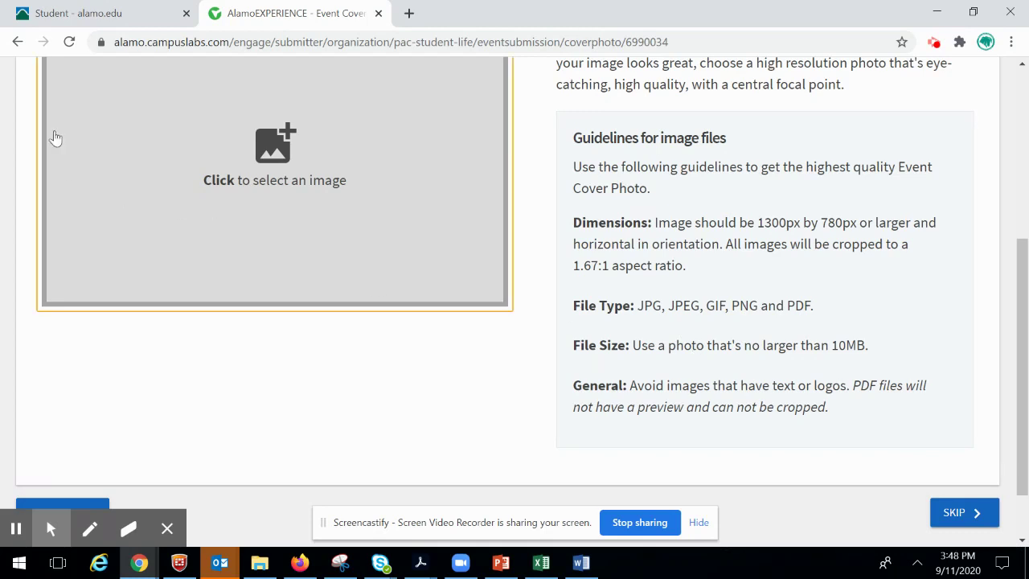
left_click(945, 513)
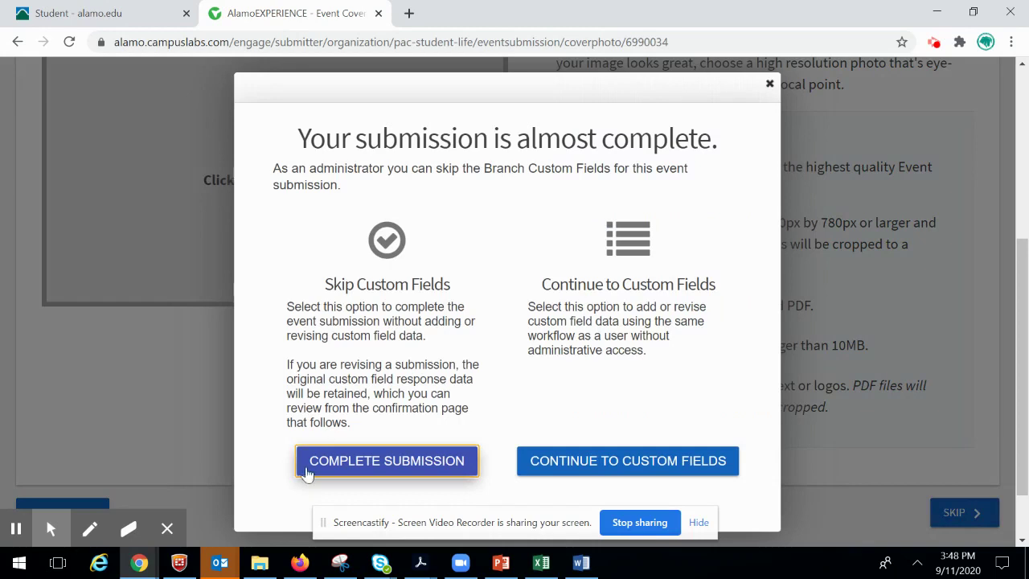
left_click(558, 474)
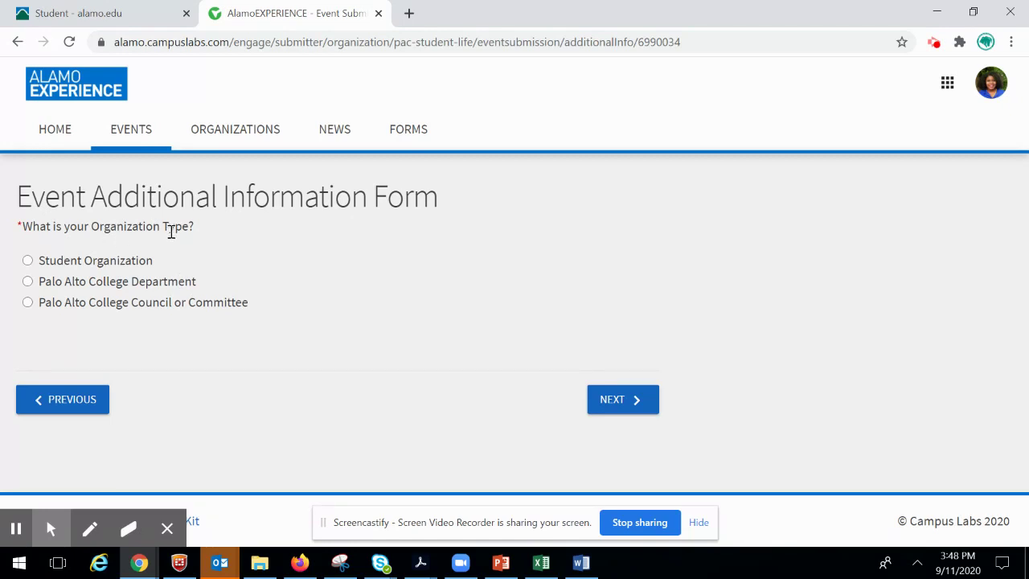
- Choose Student Organization as the Organization Type and go to the next page
left_click(28, 262)
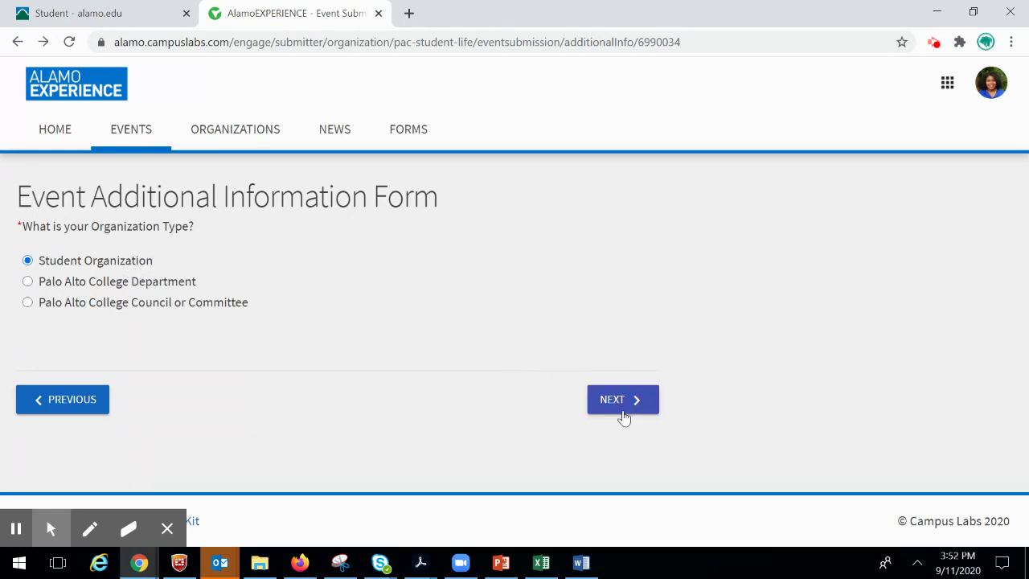
left_click(624, 414)
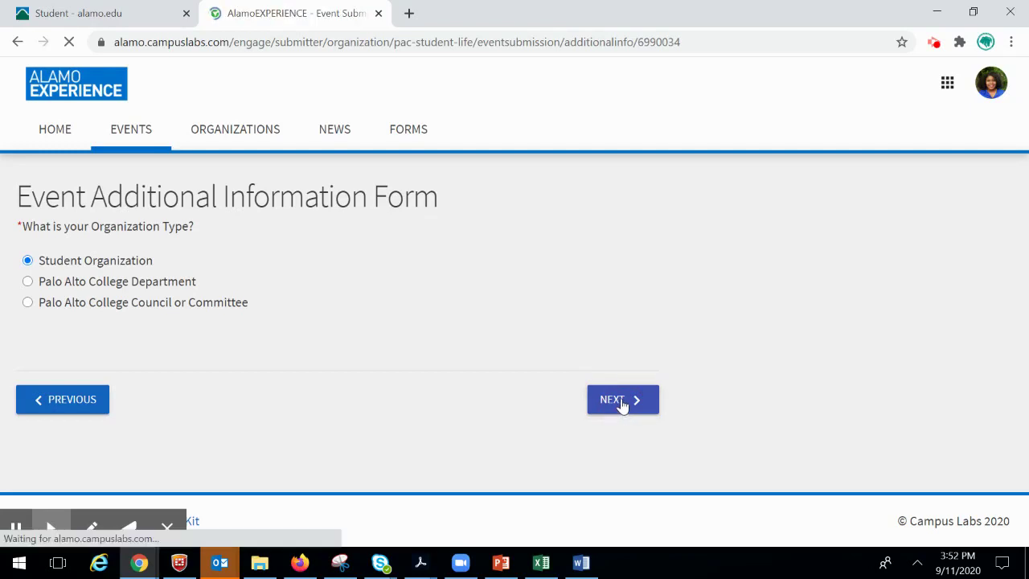
- Request that Student Life create the Zoom meeting for the event
scroll(569, 316, "down", 1)
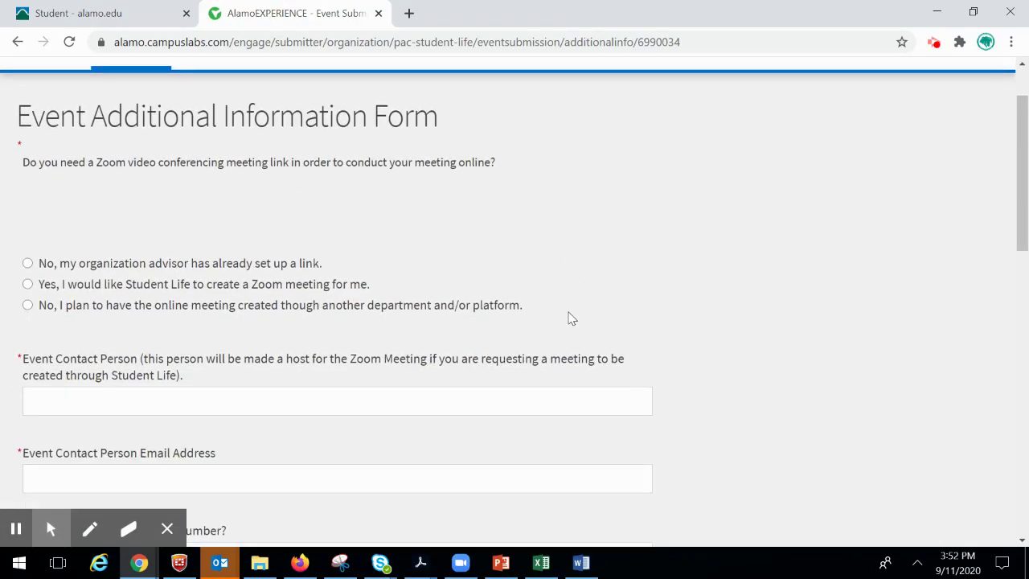
left_click(27, 286)
left_click(28, 307)
left_click(27, 264)
scroll(140, 275, "down", 2)
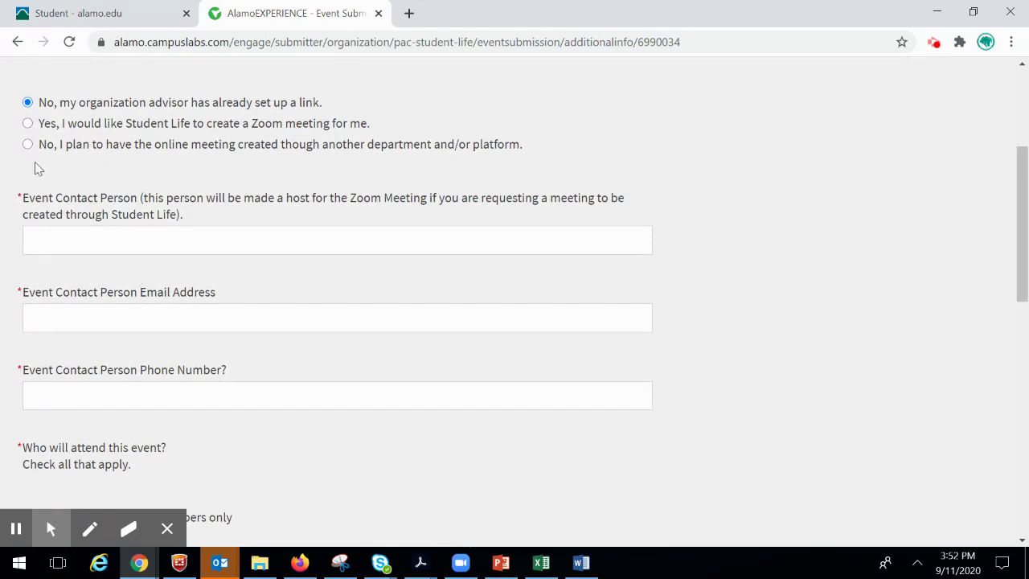
left_click(28, 123)
- Fill in the Event Contact Person's name from the autofill suggestion
left_click(114, 243)
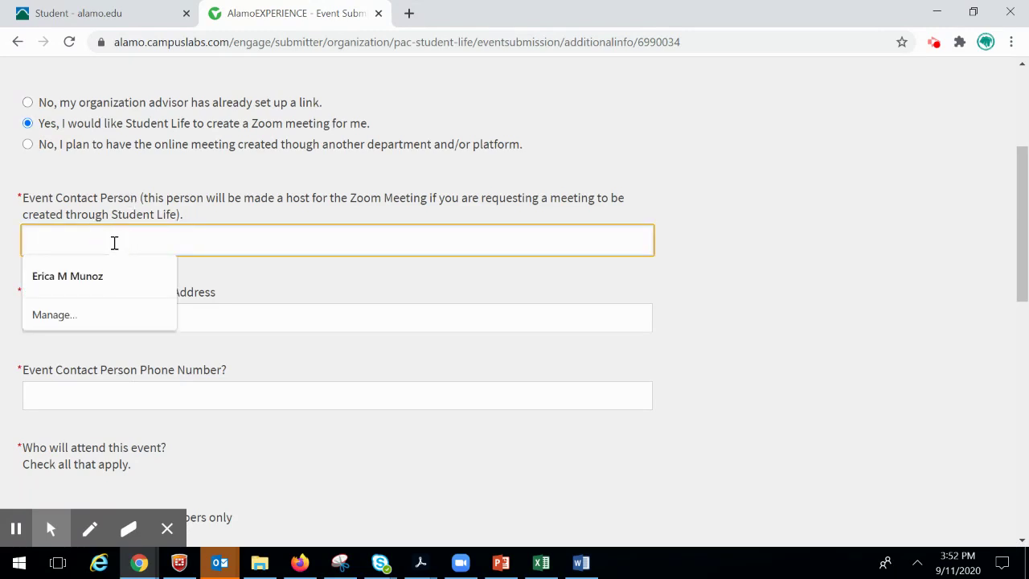
left_click(111, 274)
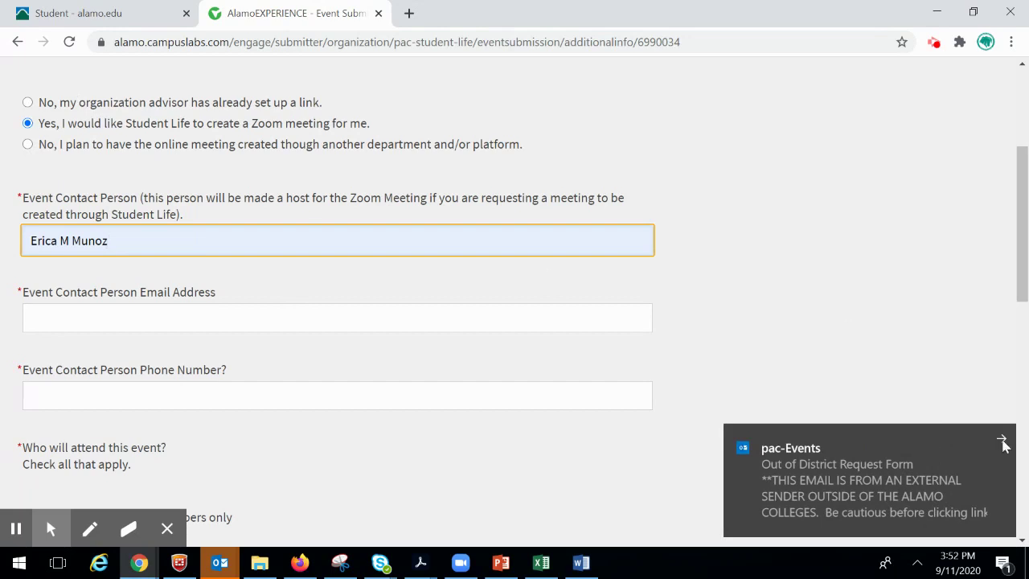
left_click(1002, 439)
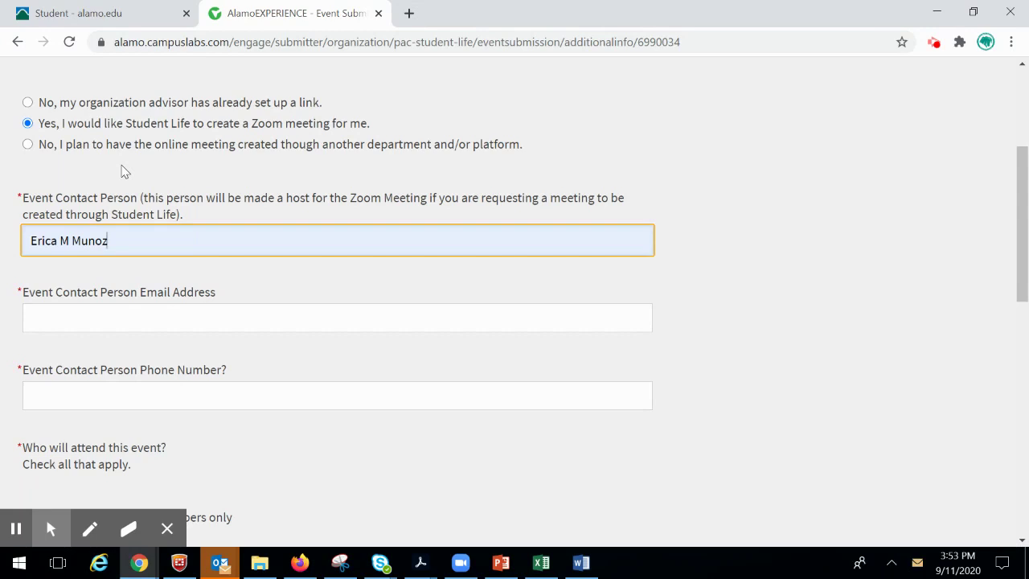
scroll(125, 171, "down", 1)
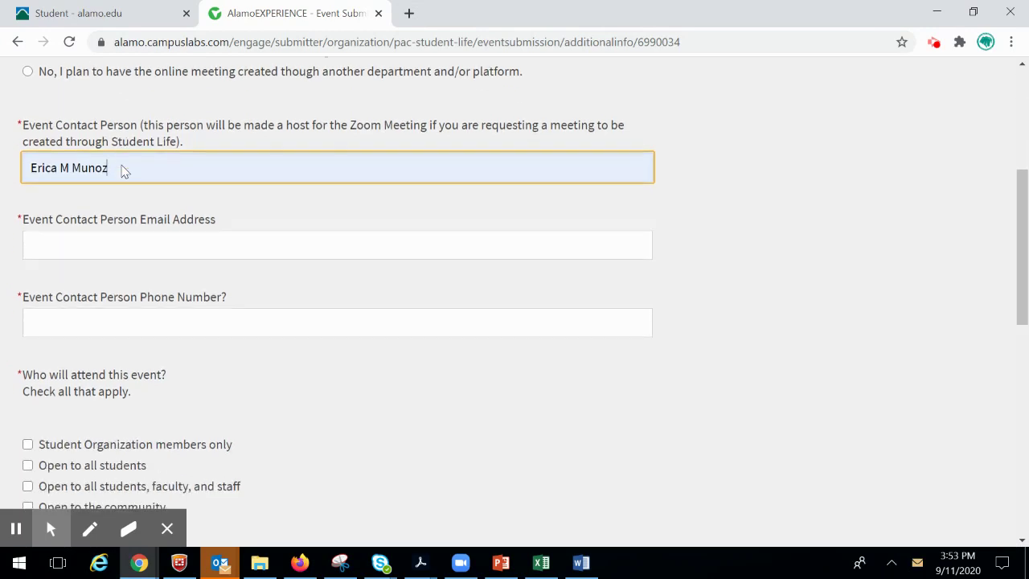
- Enter the contact's email address and phone number
left_click(106, 242)
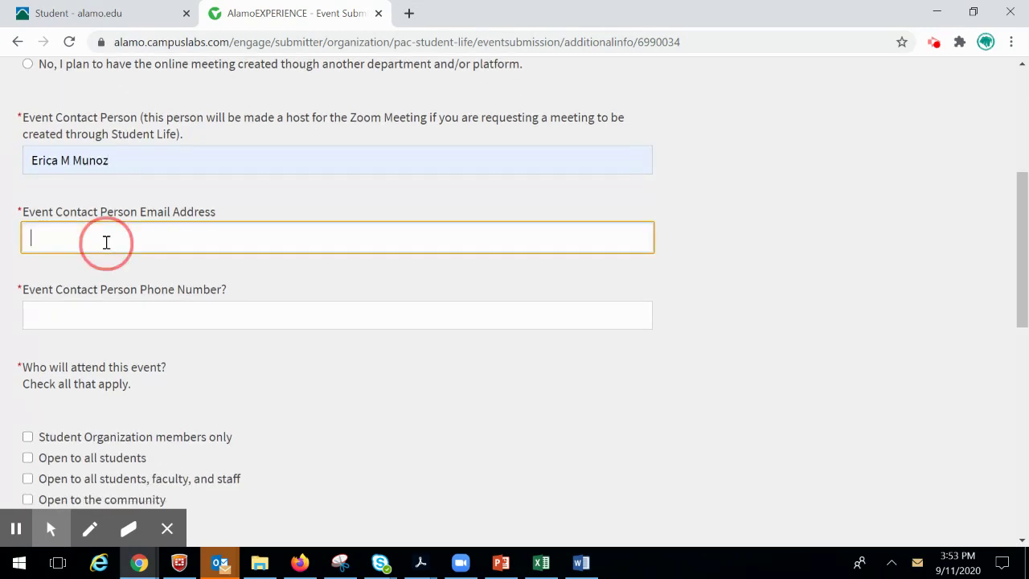
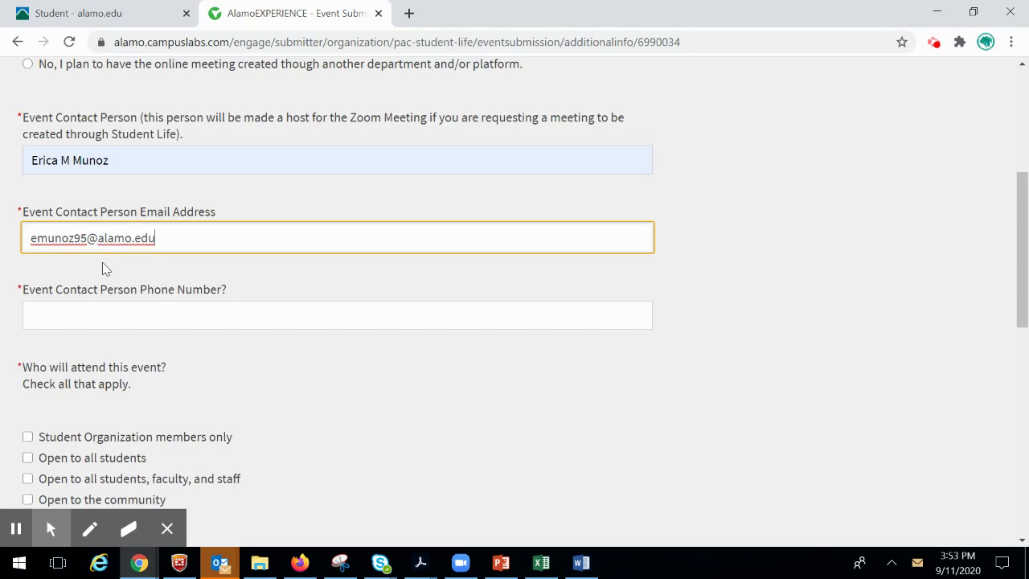
scroll(101, 269, "down", 1)
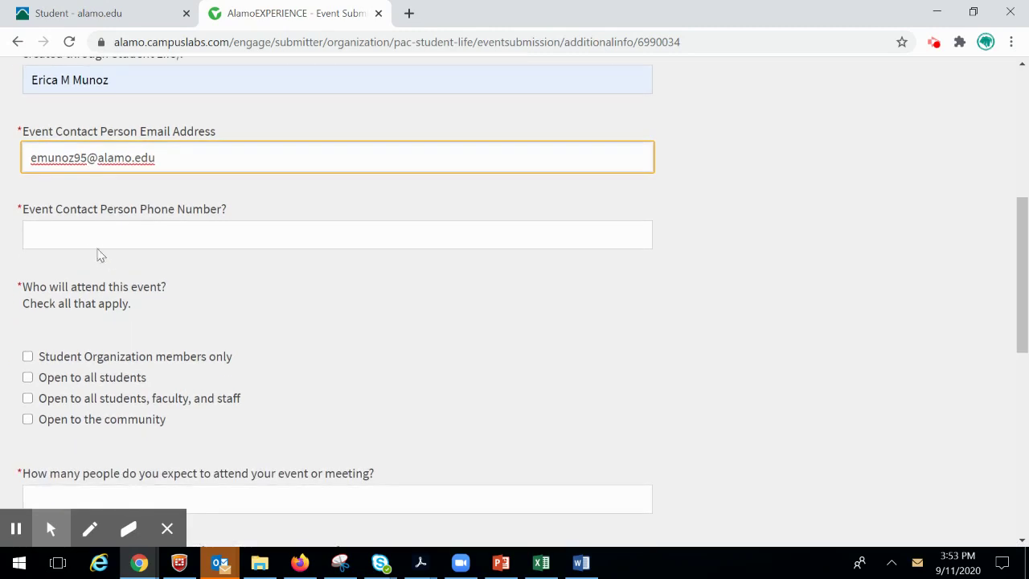
left_click(90, 234)
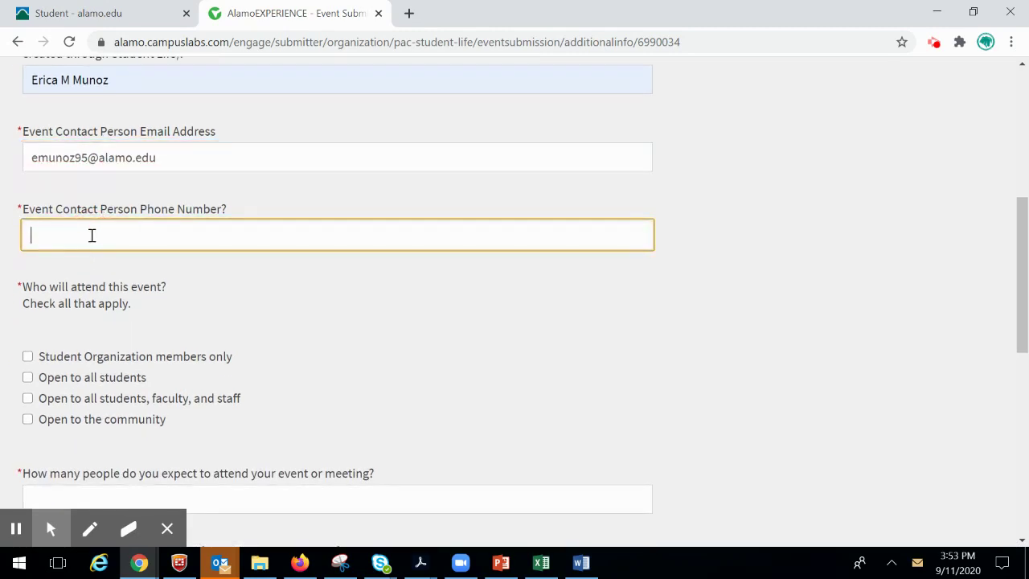
scroll(4, 310, "down", 2)
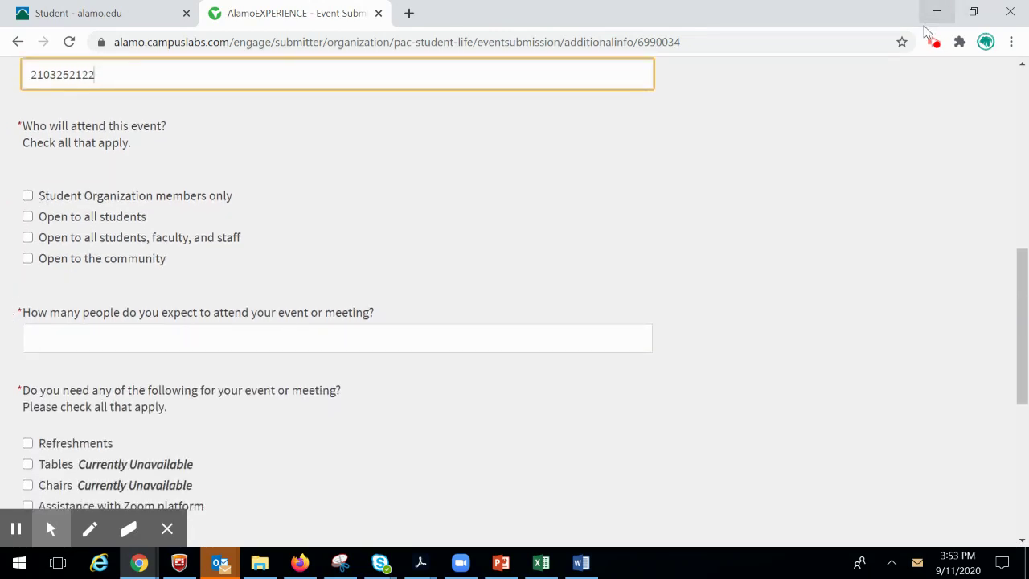
left_click(932, 44)
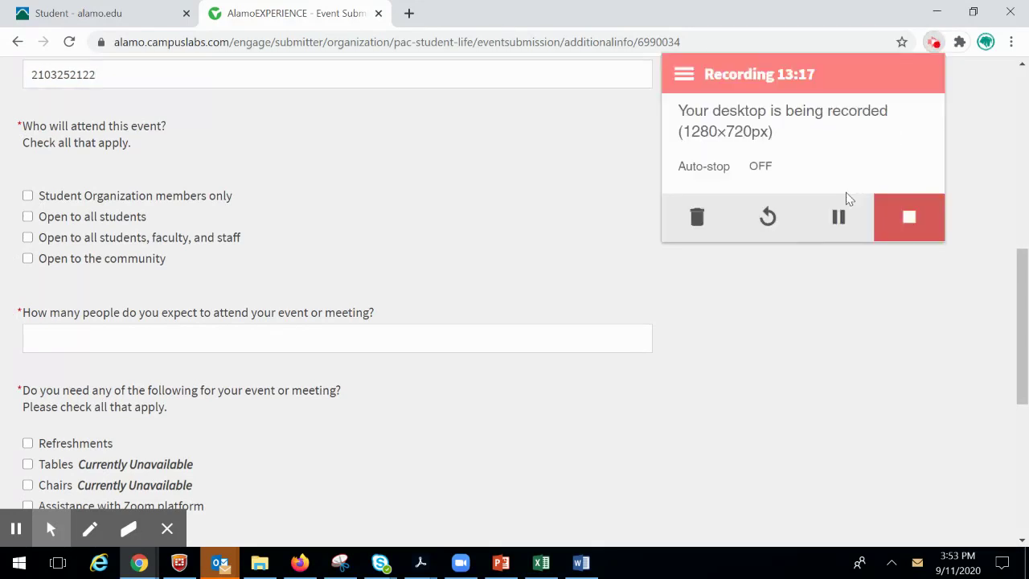
left_click(840, 217)
left_click(836, 221)
left_click(760, 321)
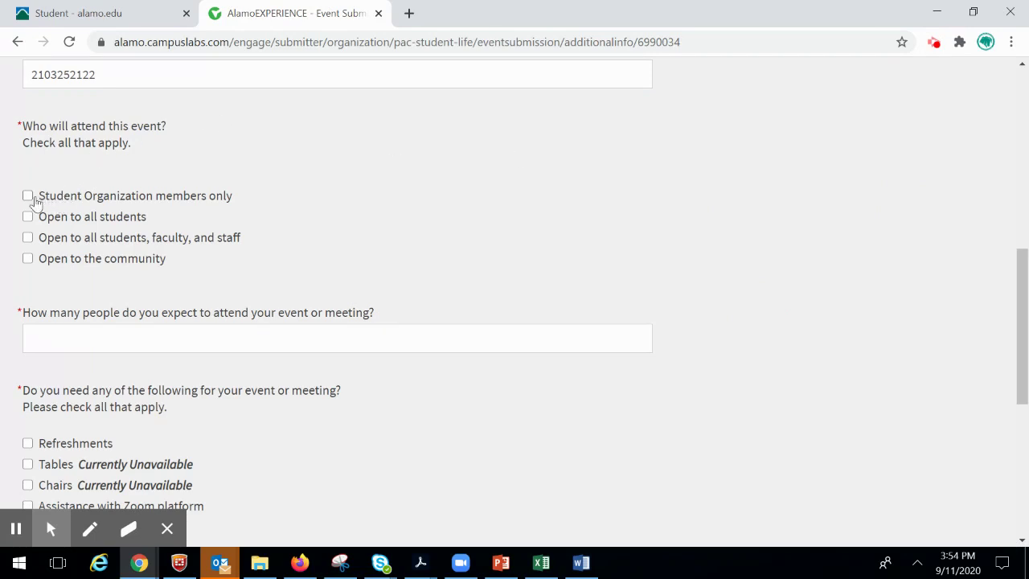
scroll(829, 297, "down", 1)
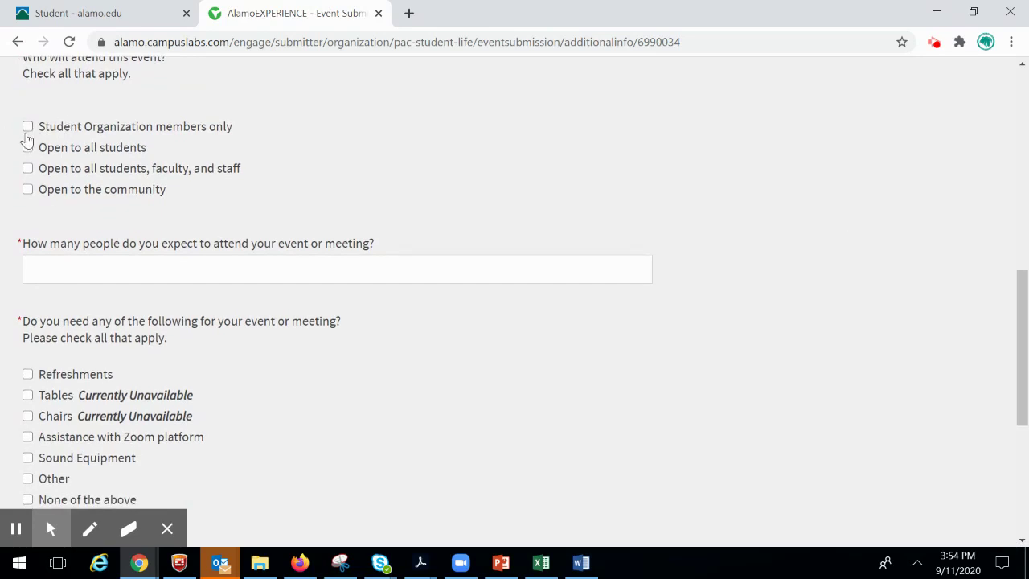
- Restrict attendance to student organization members, expect 20 attendees, and request Refreshments
left_click(27, 126)
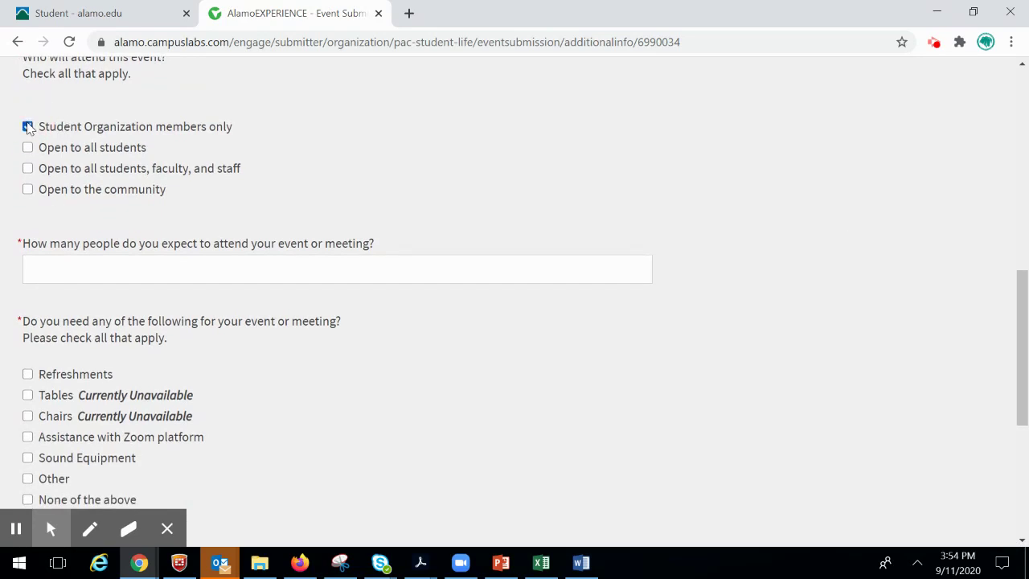
left_click(77, 275)
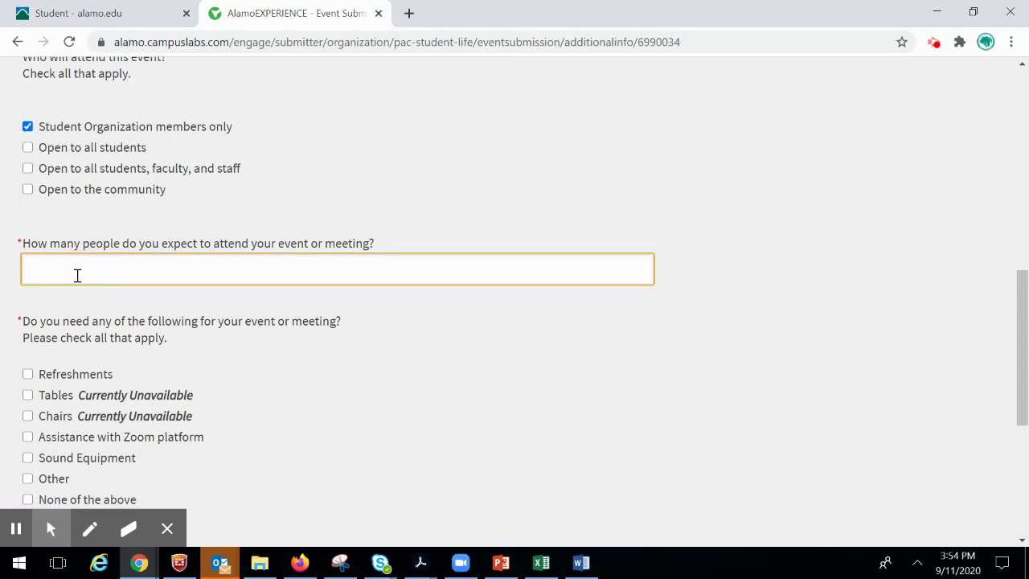
type("20")
scroll(772, 345, "down", 1)
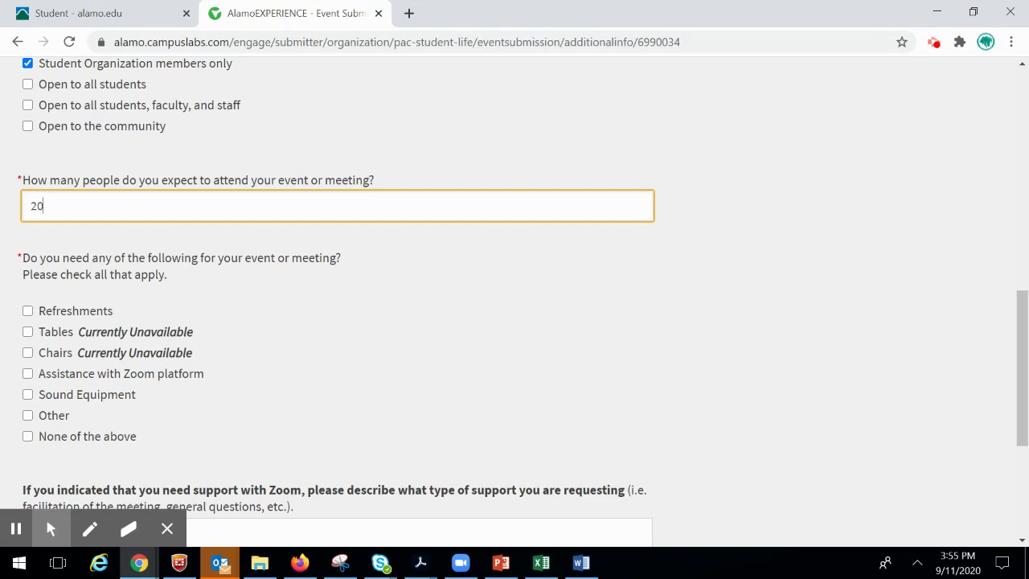
scroll(908, 378, "down", 1)
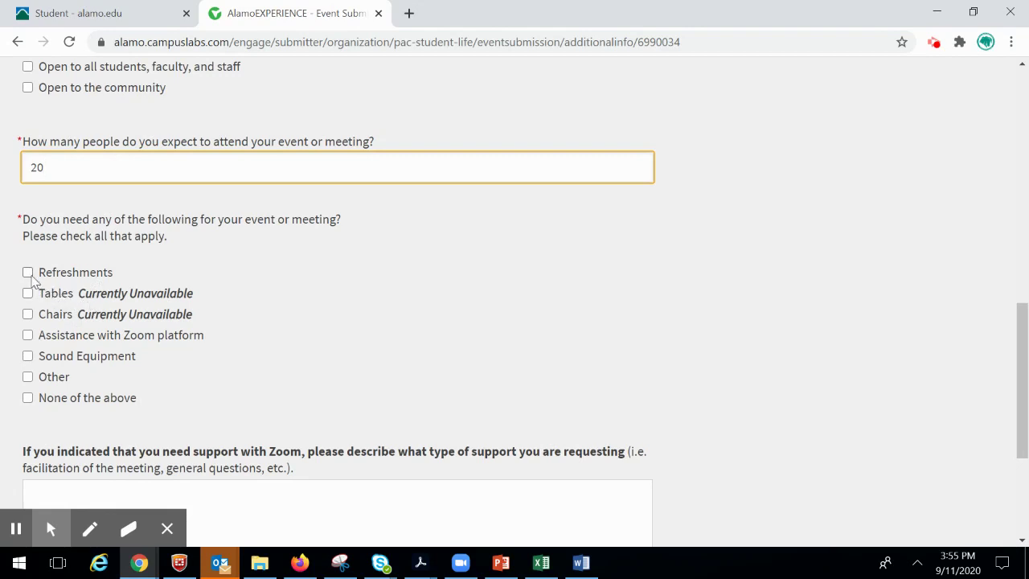
left_click(29, 274)
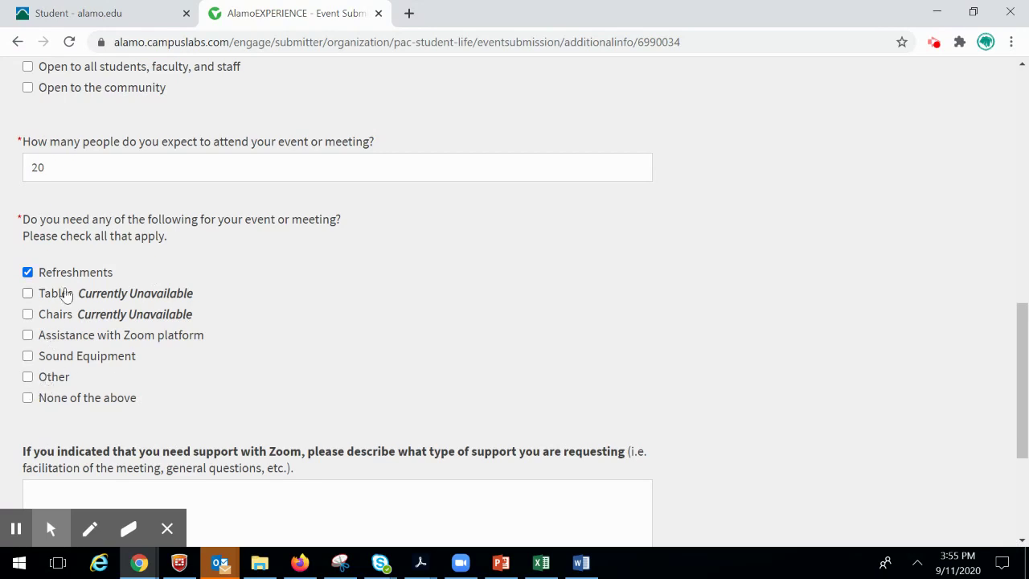
scroll(770, 197, "down", 2)
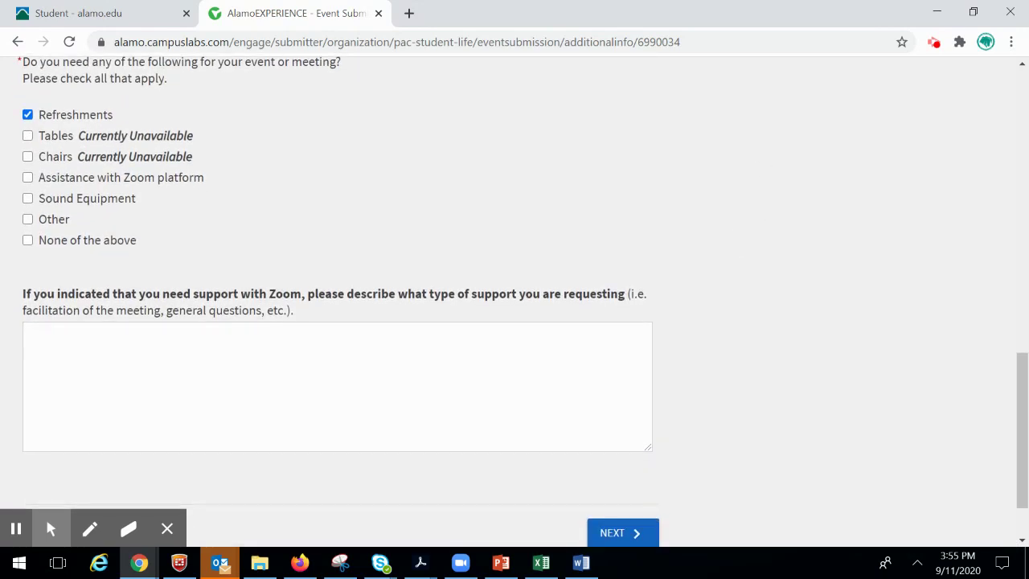
left_click(242, 393)
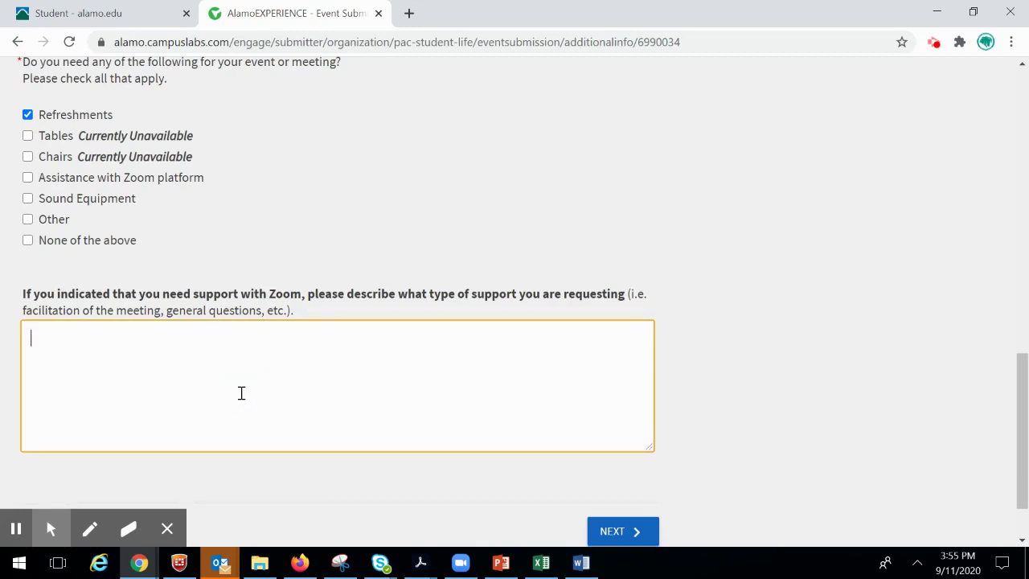
scroll(241, 392, "down", 1)
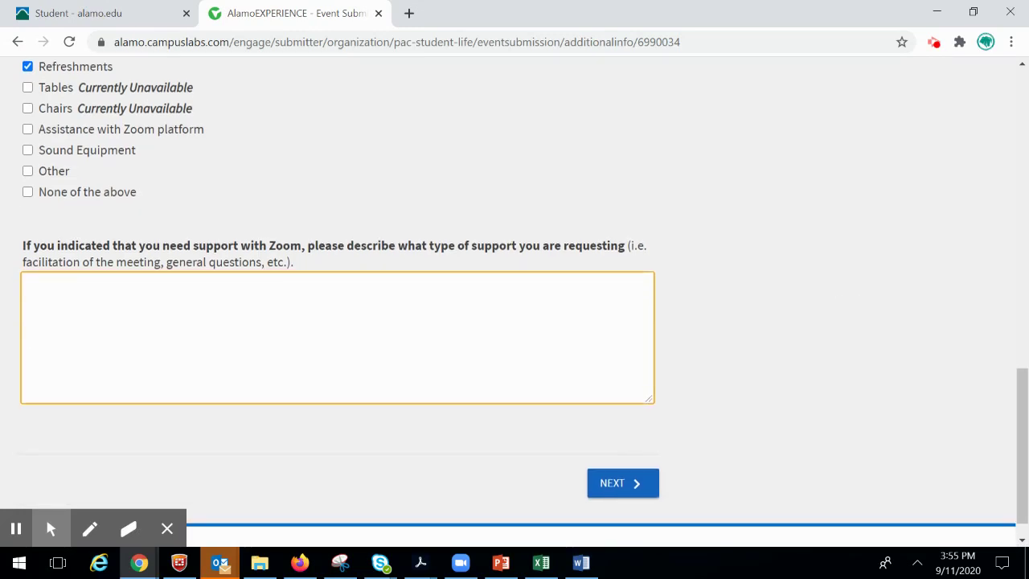
- Pay for refreshments from the Student Activities Fee allocation at an estimated cost of 200
left_click(637, 489)
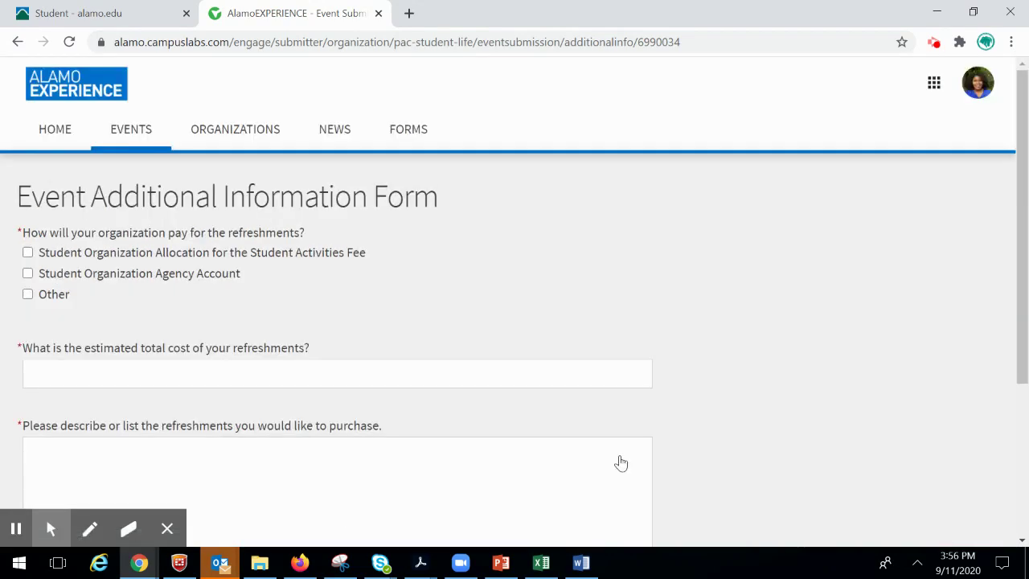
scroll(876, 450, "down", 1)
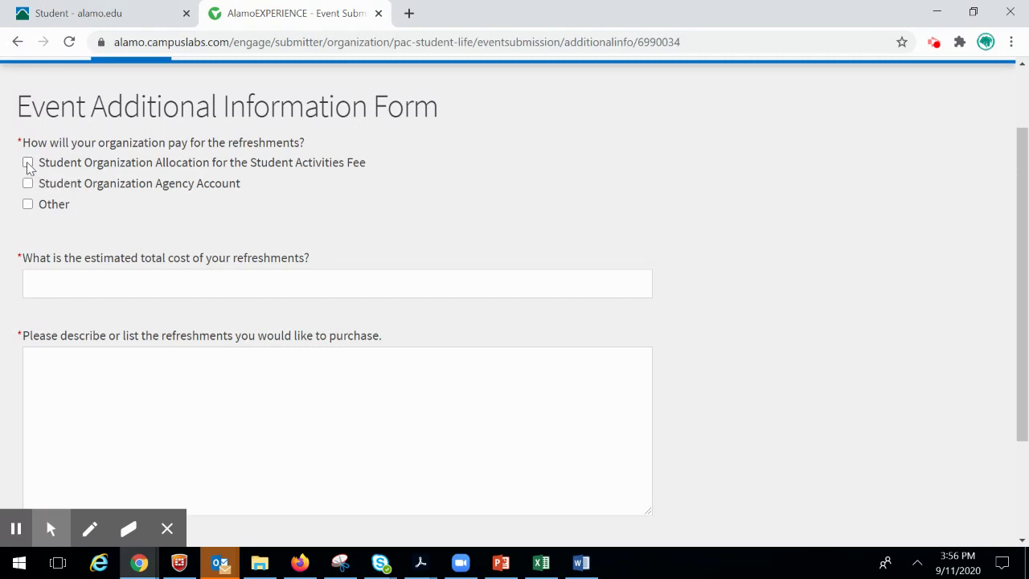
left_click(28, 163)
left_click(83, 280)
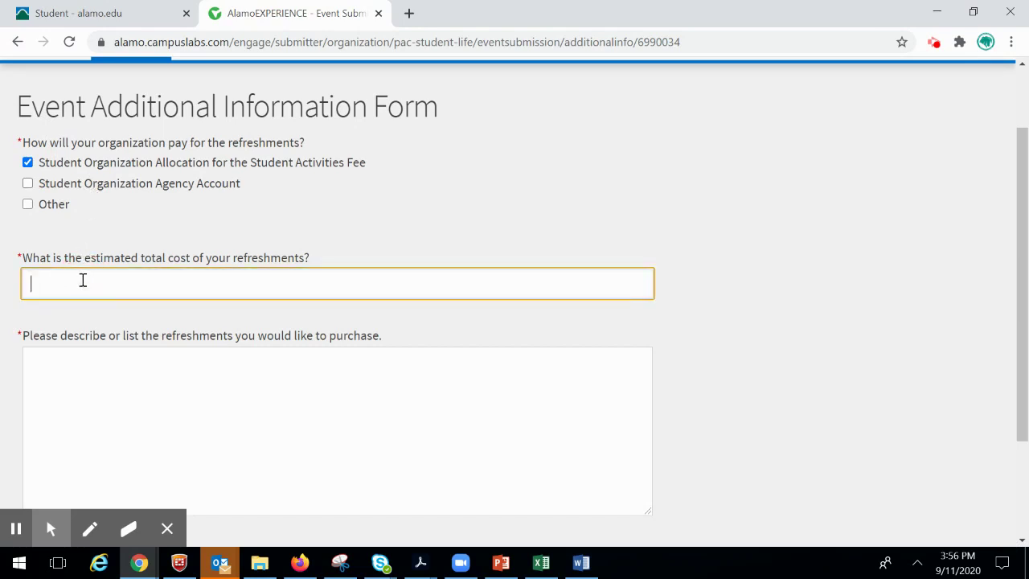
type("200")
- Describe the refreshments as '25 HEB Curbside Meals'
left_click(66, 430)
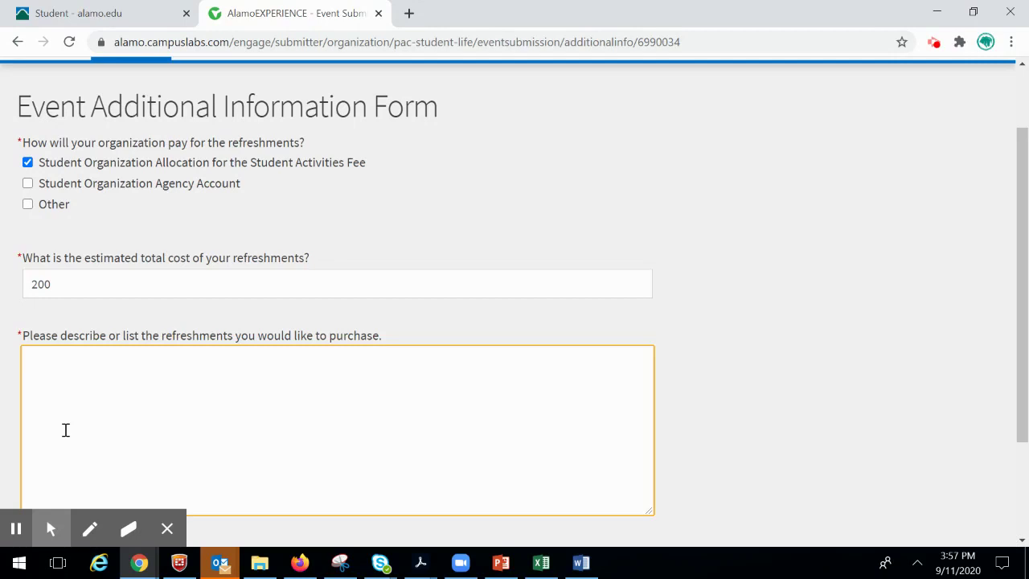
type("23 HEB CU")
key("BackSpace")
type("urbside ")
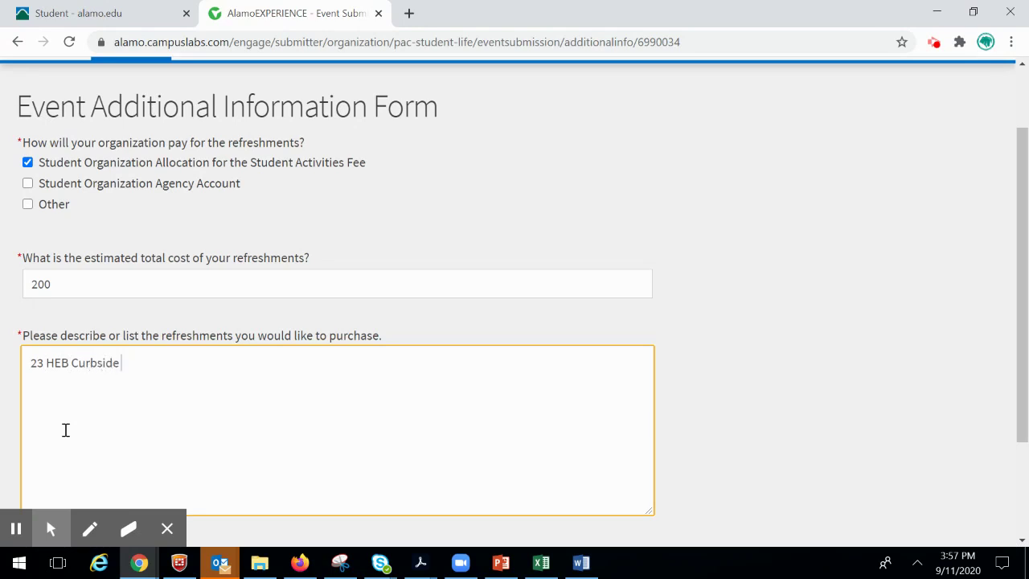
type("Meaks")
key("BackSpace")
key("BackSpace")
type("ls")
scroll(731, 358, "down", 1)
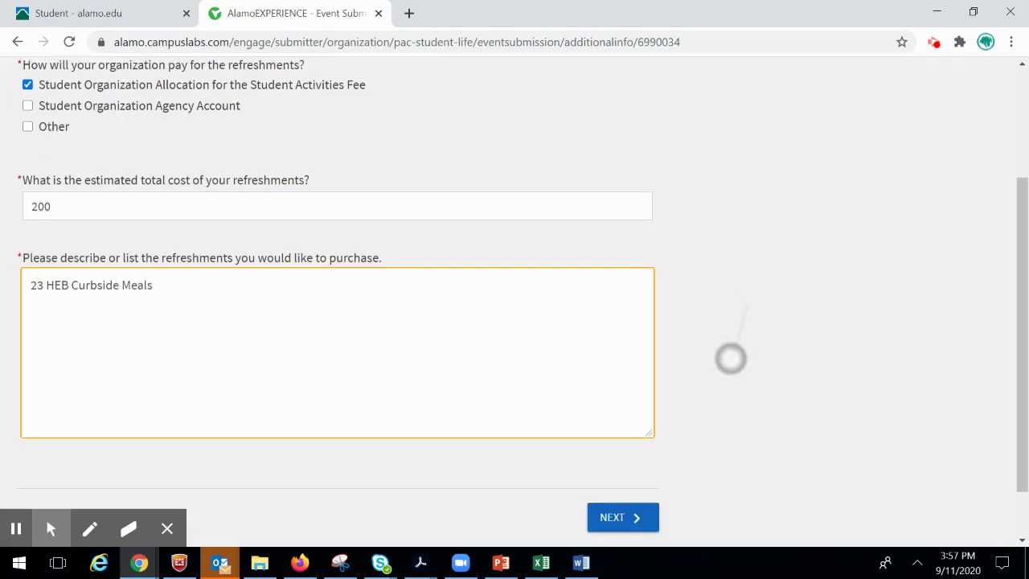
left_click(41, 272)
key("BackSpace")
type("5")
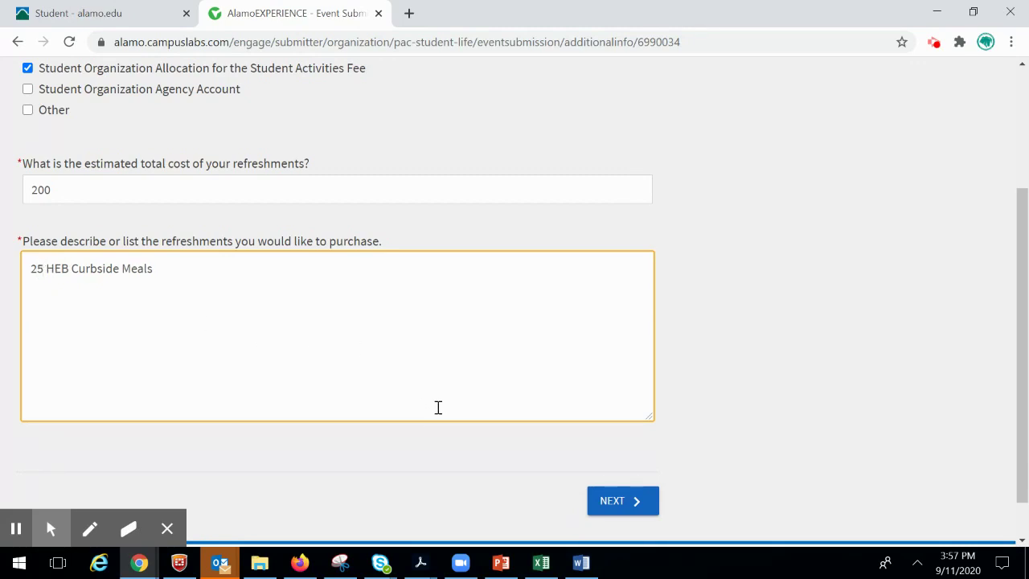
- Move on to the review page and tick 'Allow attendance at this event to be shown on the Experience Transcript'
left_click(649, 505)
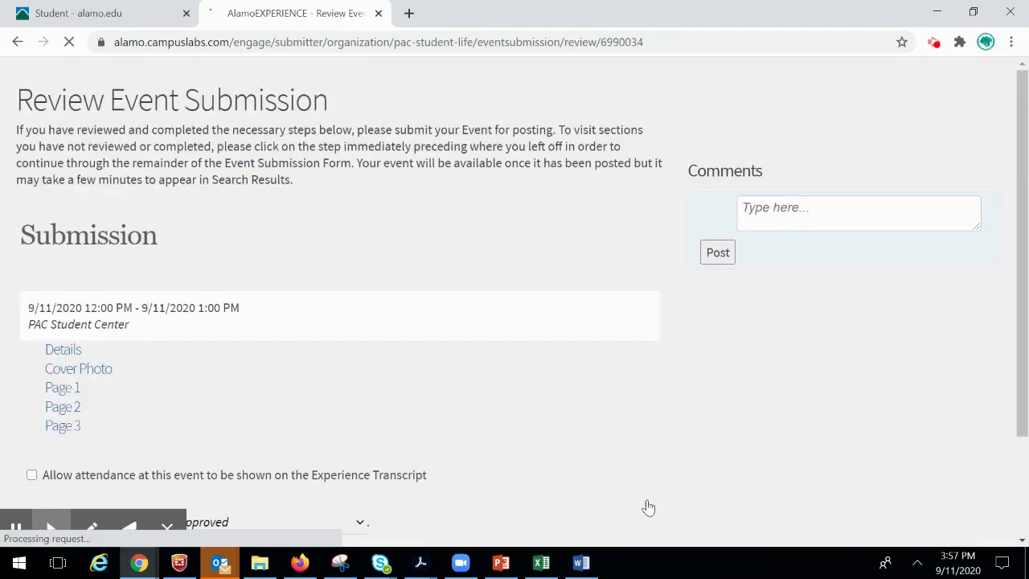
scroll(903, 321, "down", 2)
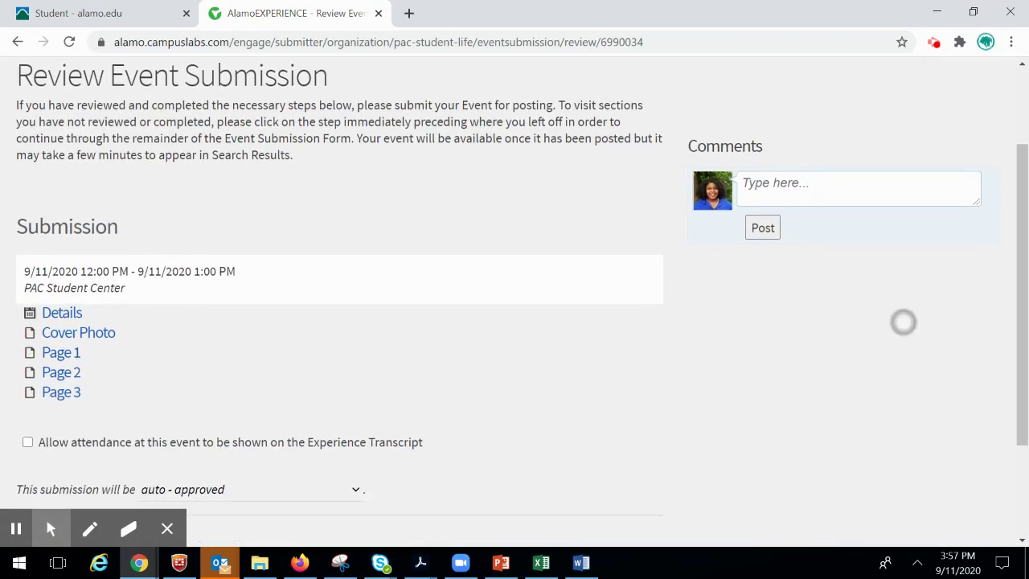
scroll(909, 320, "down", 1)
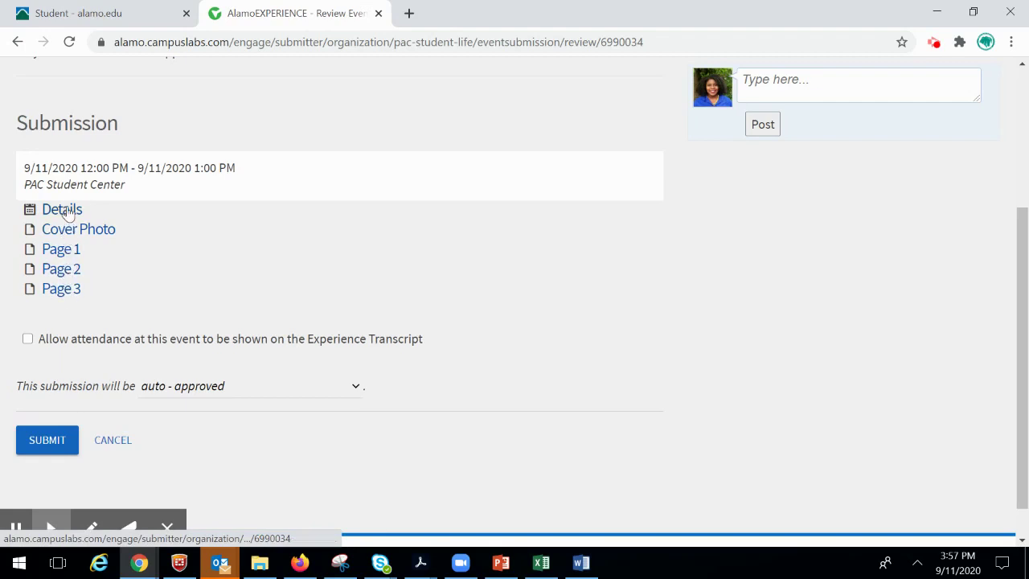
left_click(29, 341)
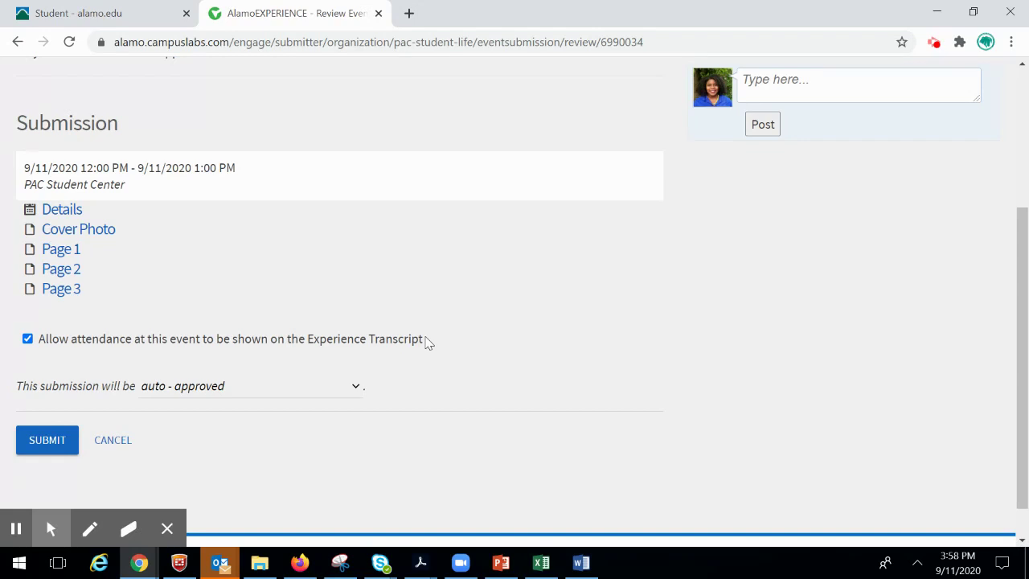
- Submit PAC Test Music Event, check its status and attendance details, and view its public page
left_click(59, 448)
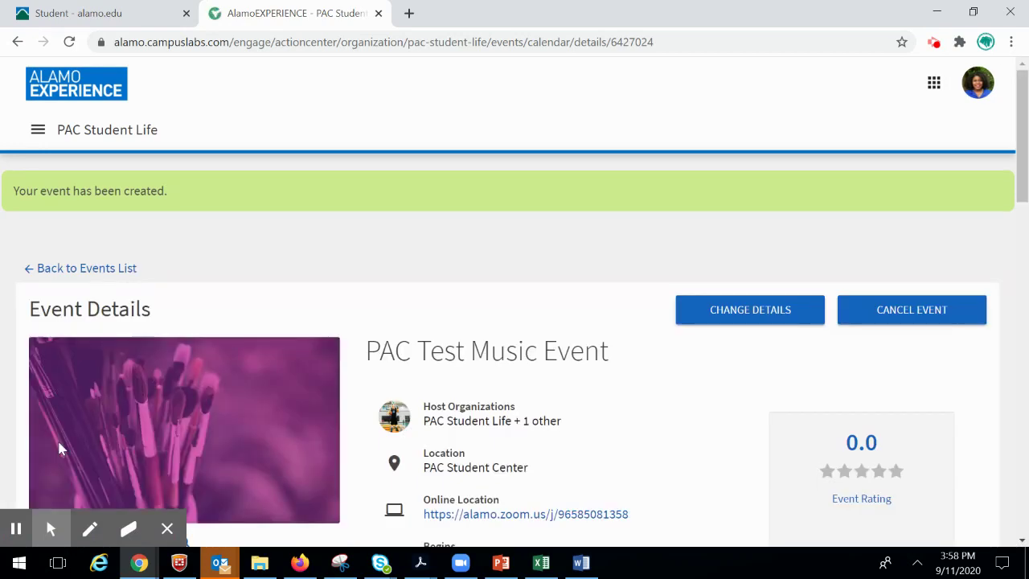
scroll(983, 443, "down", 2)
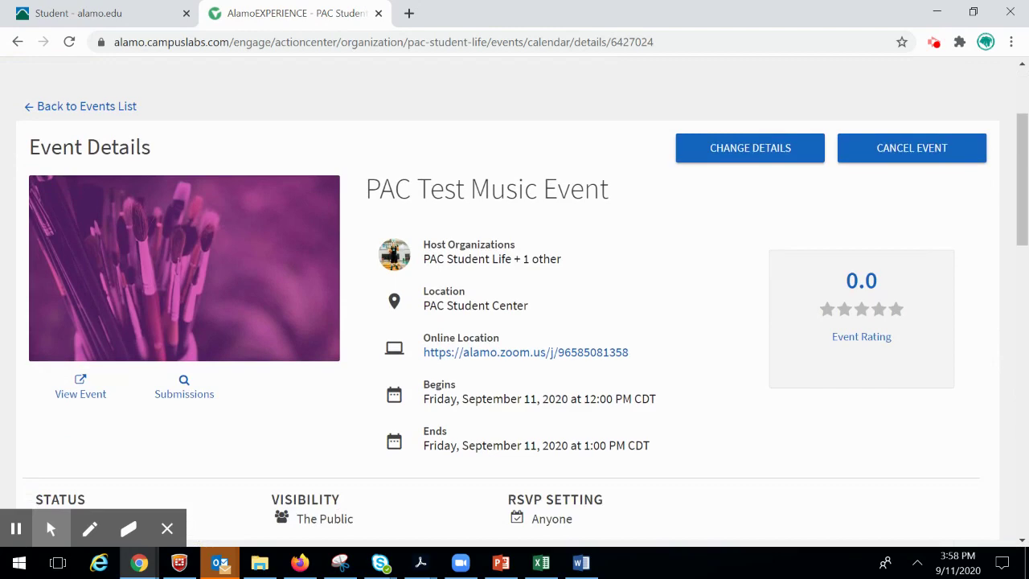
scroll(981, 422, "down", 2)
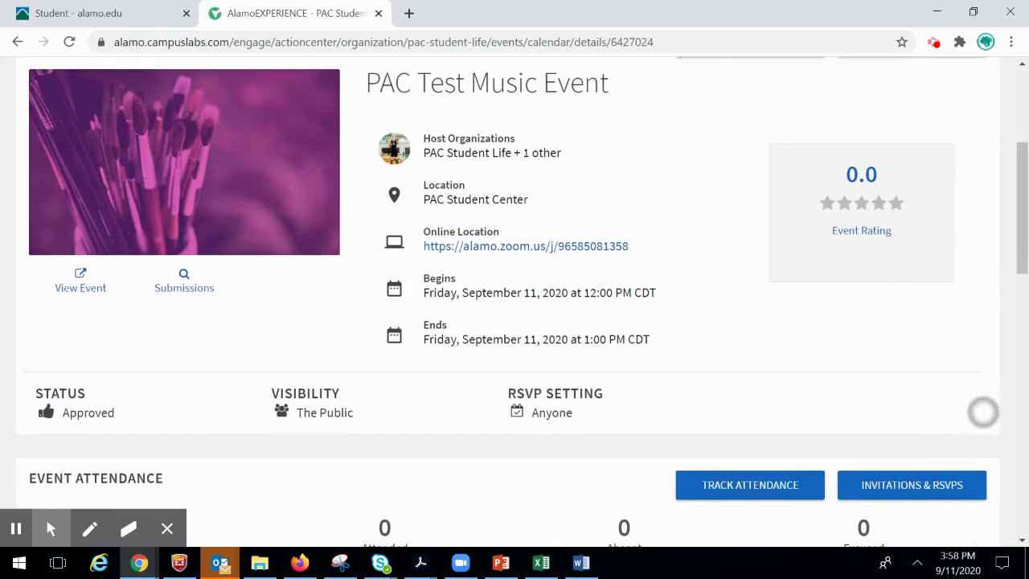
scroll(982, 412, "up", 1)
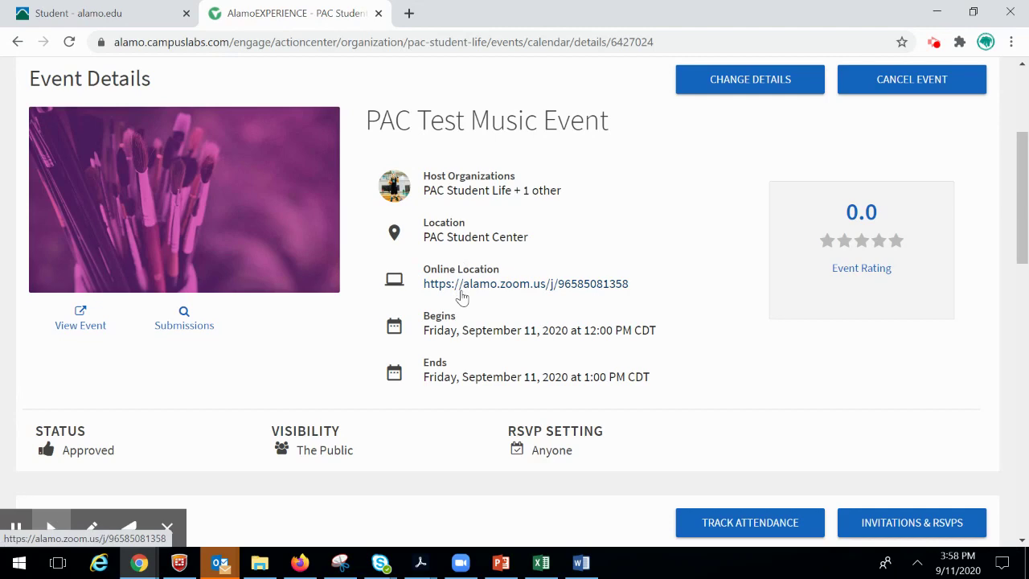
scroll(462, 297, "down", 3)
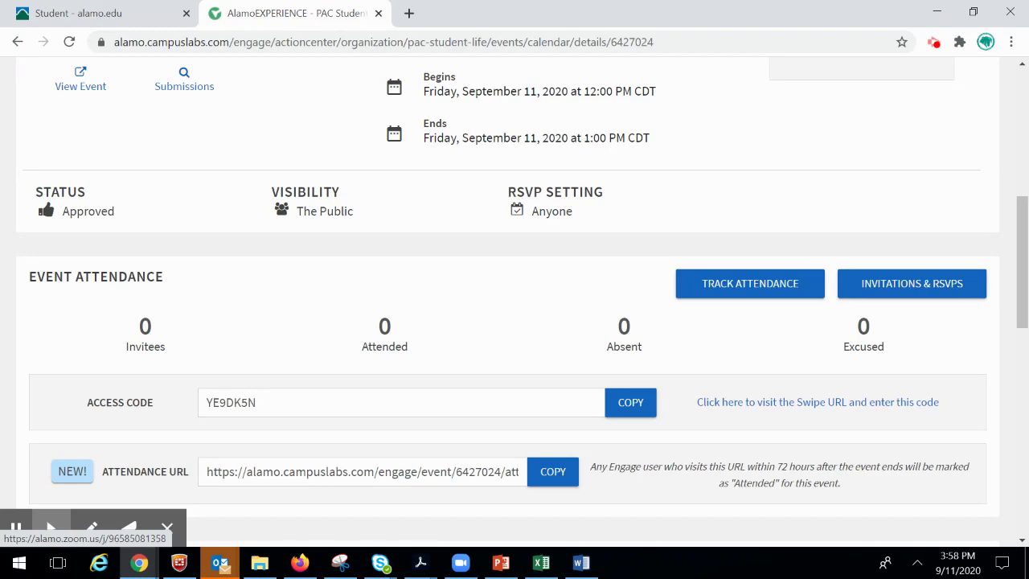
scroll(839, 209, "up", 3)
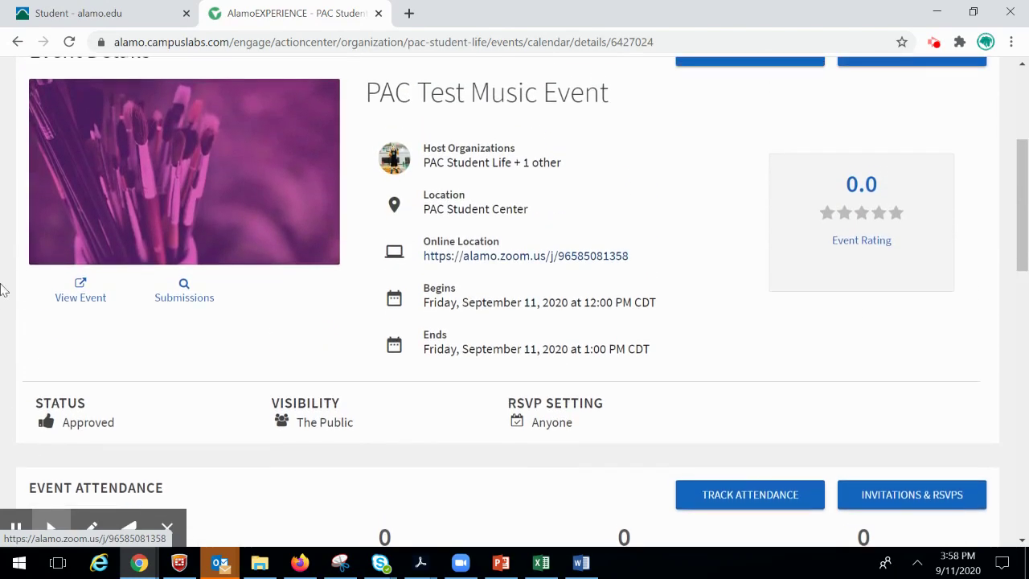
left_click(85, 294)
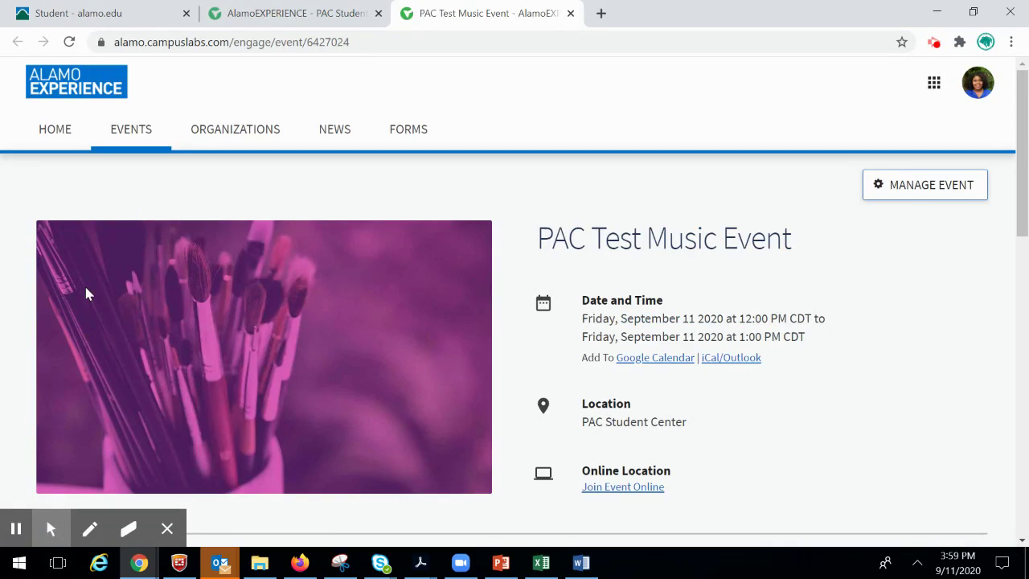
- Switch between the tabs and check the public event page's web address
left_click(272, 24)
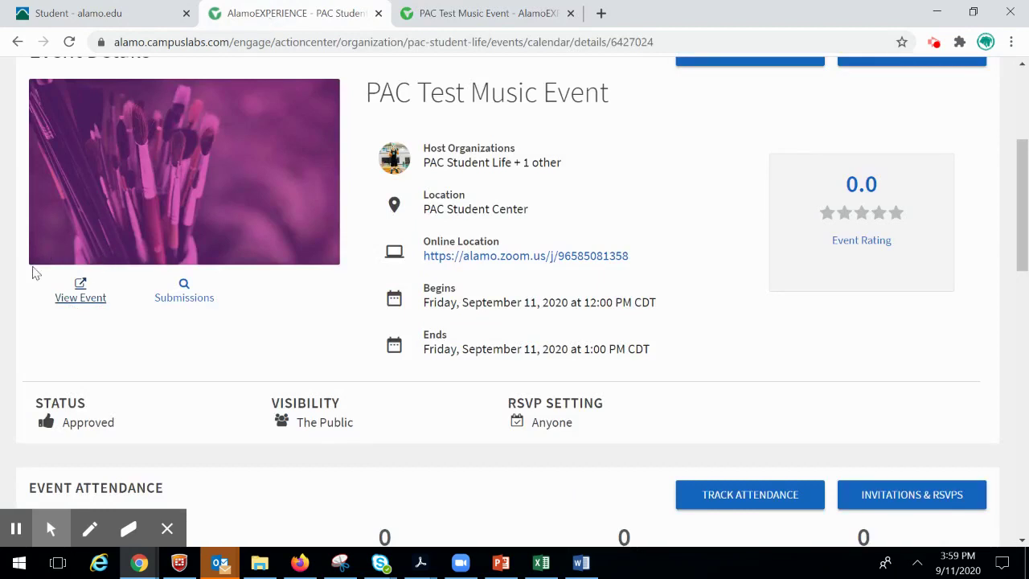
left_click(432, 17)
left_click(398, 40)
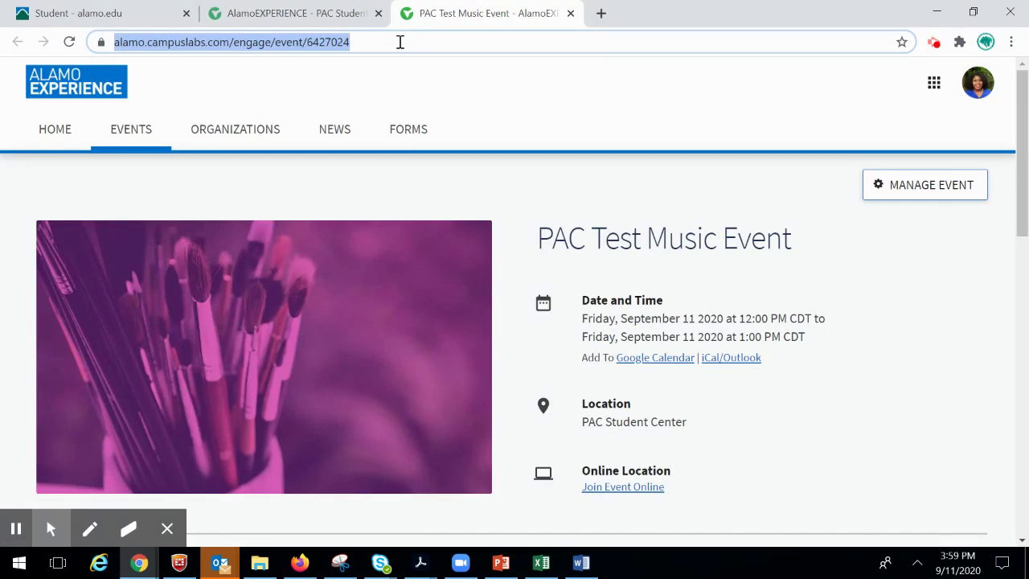
left_click(59, 362)
- Read through the public page's description and perks, then return to the Event Details tab
scroll(60, 363, "down", 3)
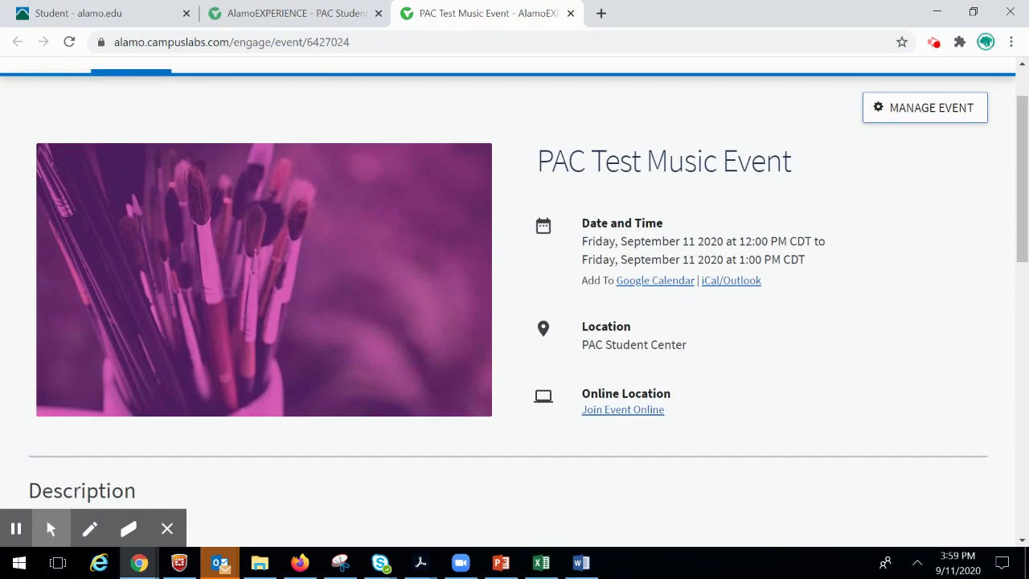
scroll(322, 297, "down", 1)
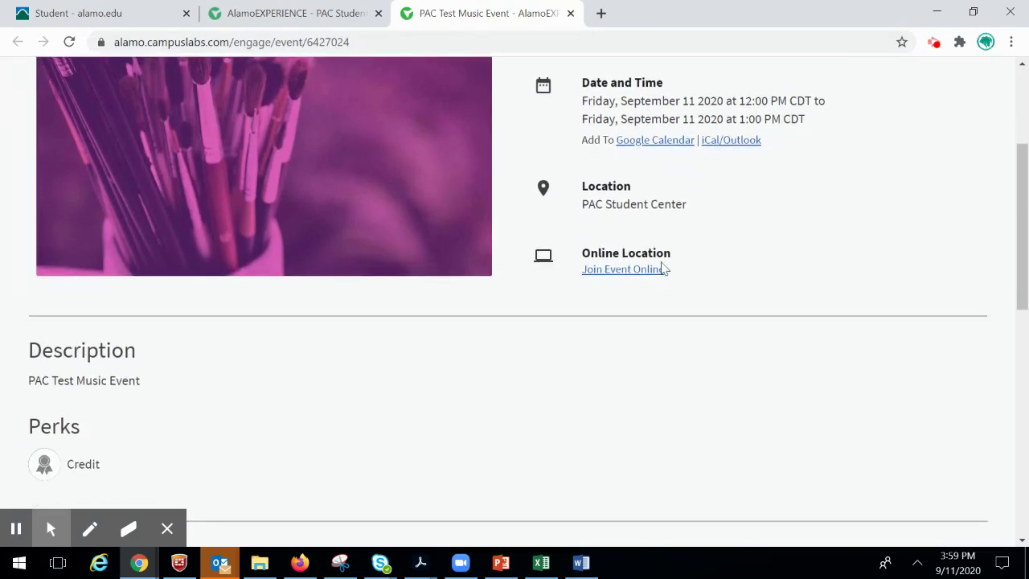
scroll(628, 282, "down", 2)
scroll(754, 420, "up", 5)
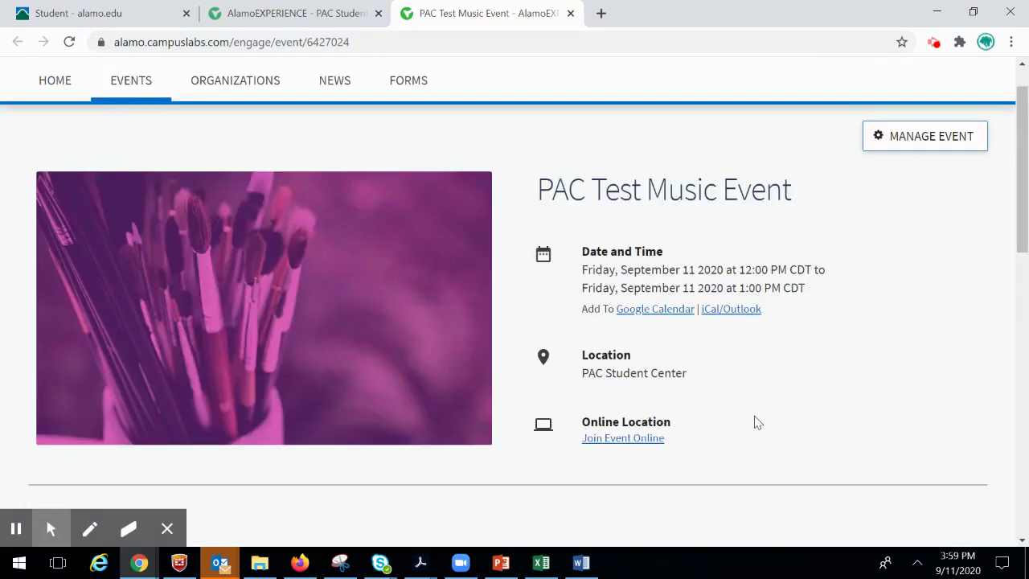
scroll(110, 395, "down", 1)
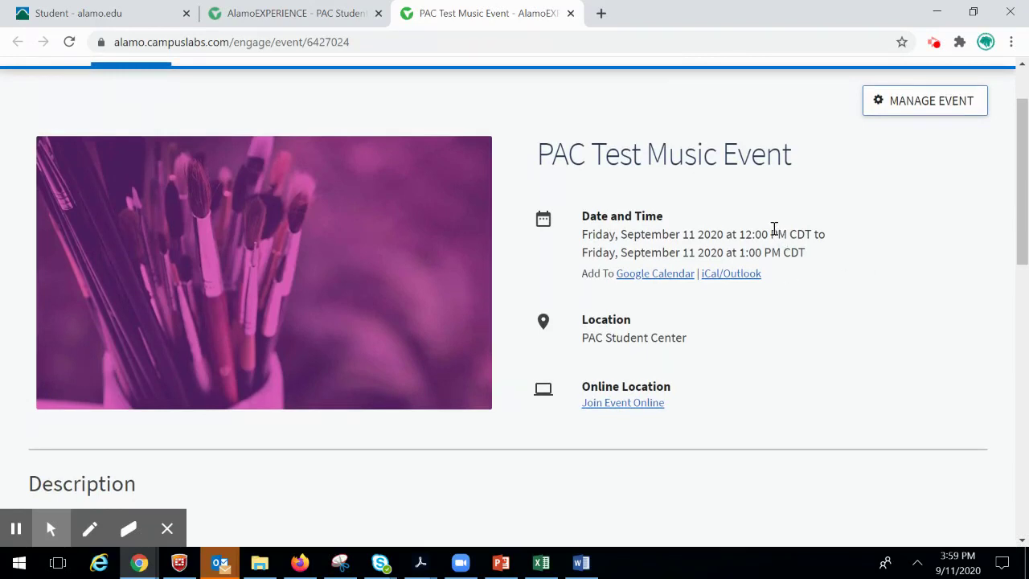
scroll(88, 373, "down", 1)
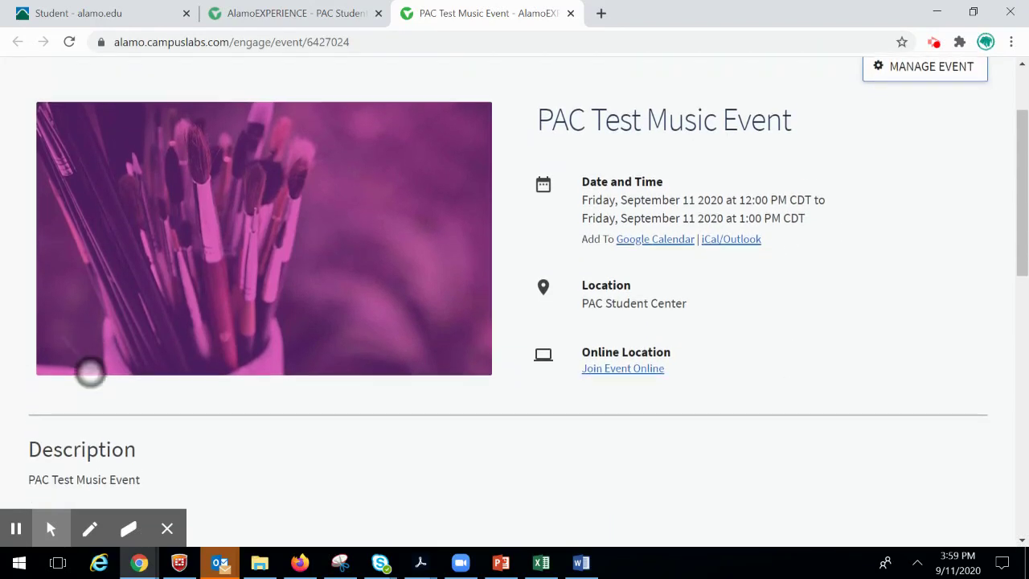
scroll(88, 375, "down", 1)
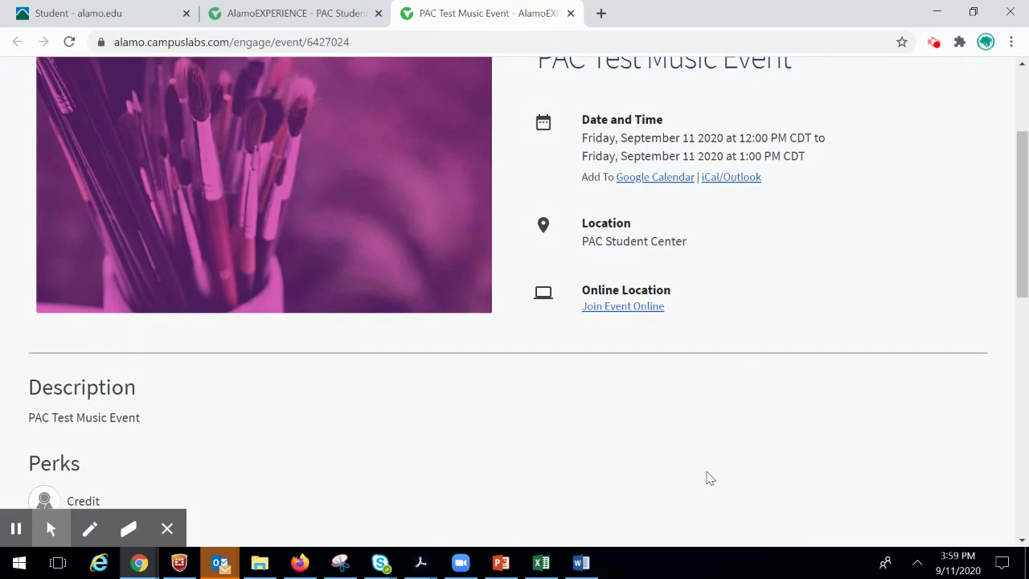
left_click(333, 16)
scroll(75, 381, "up", 2)
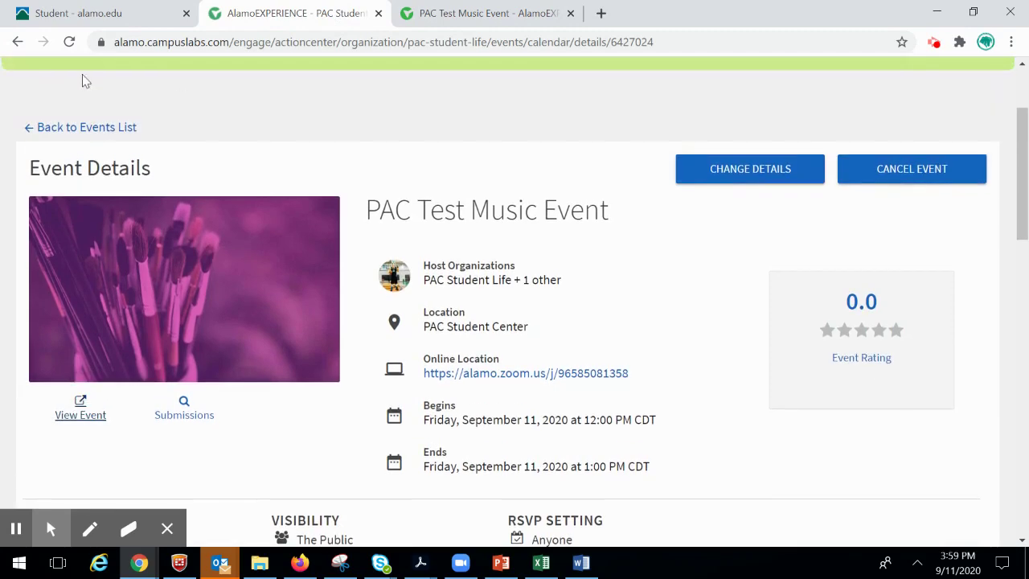
- From the events list, open the Heritage Month National Latinx AIDS Awareness Day event's public page
left_click(84, 129)
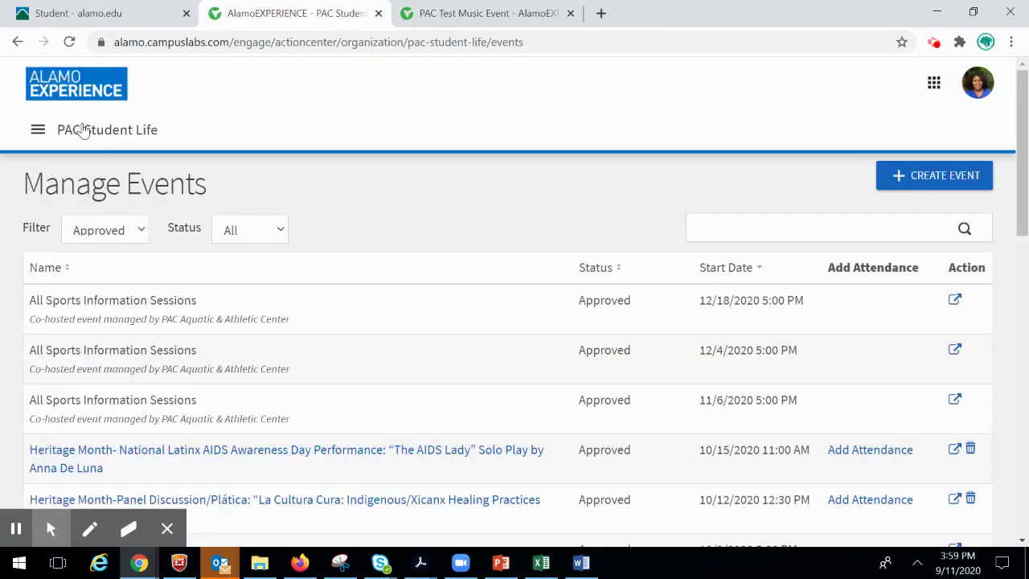
scroll(32, 342, "down", 3)
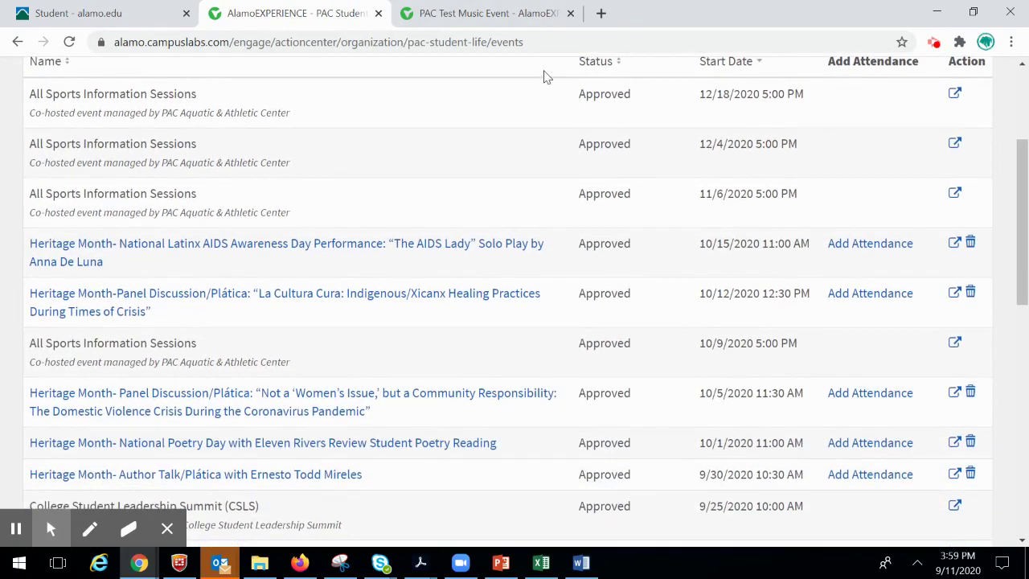
left_click(438, 245)
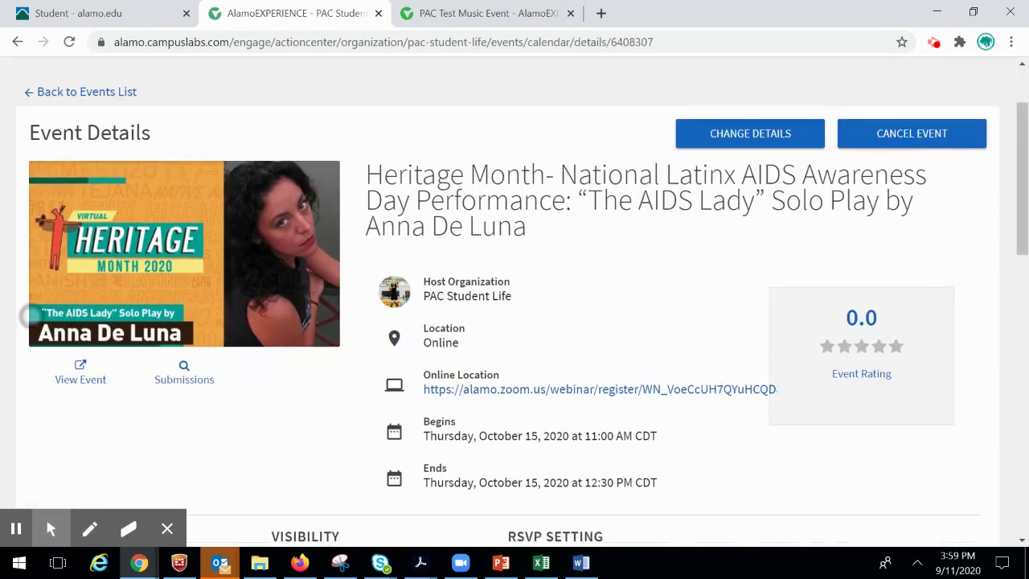
scroll(32, 316, "down", 2)
left_click(97, 264)
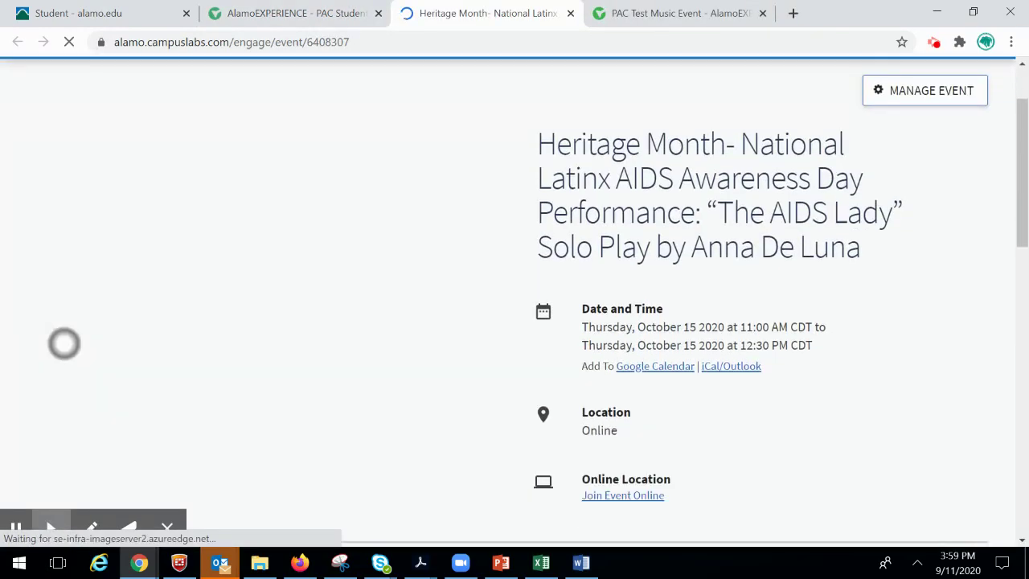
scroll(64, 344, "down", 4)
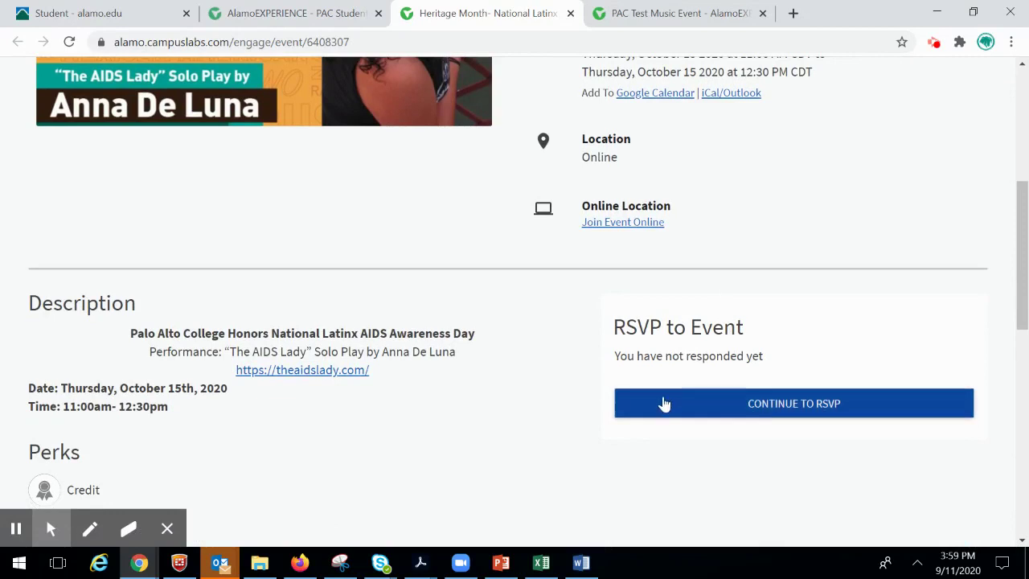